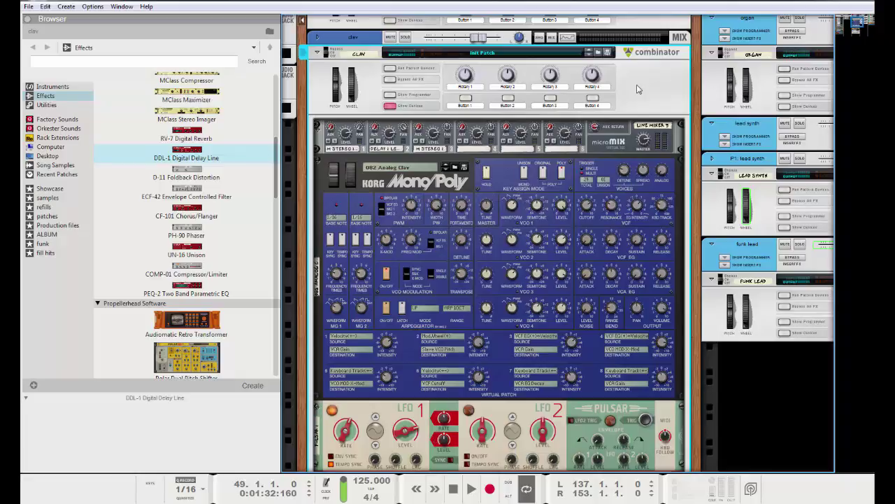
{"action": "scroll", "coordinate": [637, 89], "scroll_direction": "down", "scroll_amount": 5}
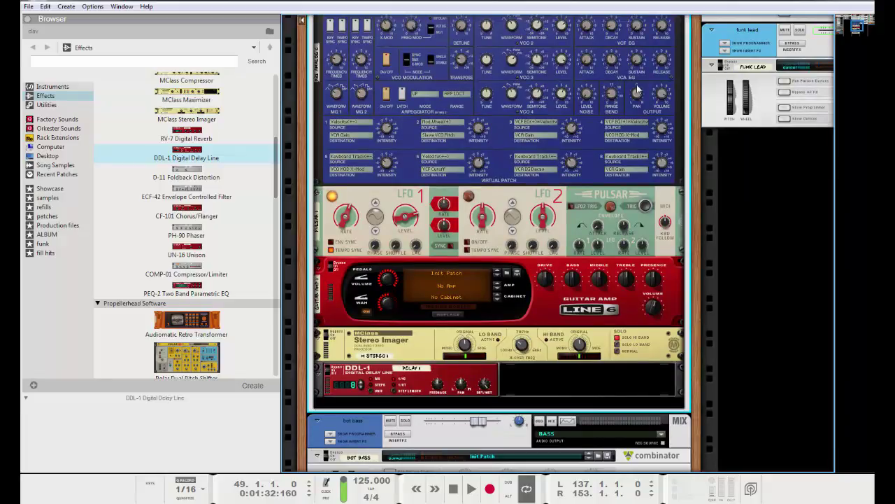
{"action": "scroll", "coordinate": [735, 270], "scroll_direction": "up", "scroll_amount": 1}
{"action": "scroll", "coordinate": [778, 290], "scroll_direction": "up", "scroll_amount": 4}
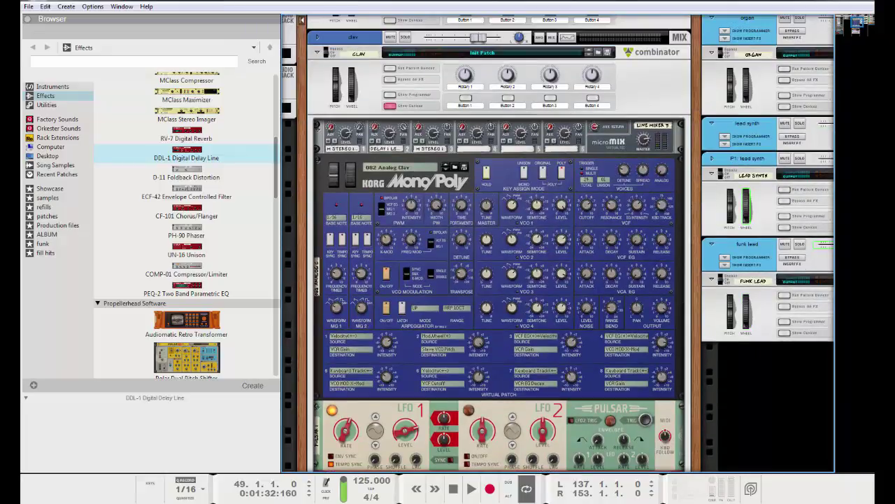
{"action": "key", "text": "space"}
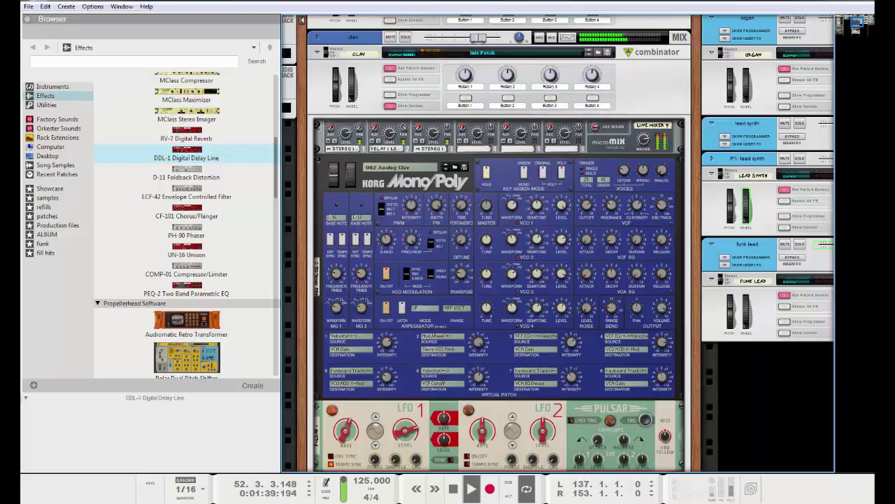
{"action": "key", "text": "space"}
- Audition the clav patch without the DDL-1 delay, playing the song from bar 50
{"action": "scroll", "coordinate": [489, 166], "scroll_direction": "down", "scroll_amount": 10}
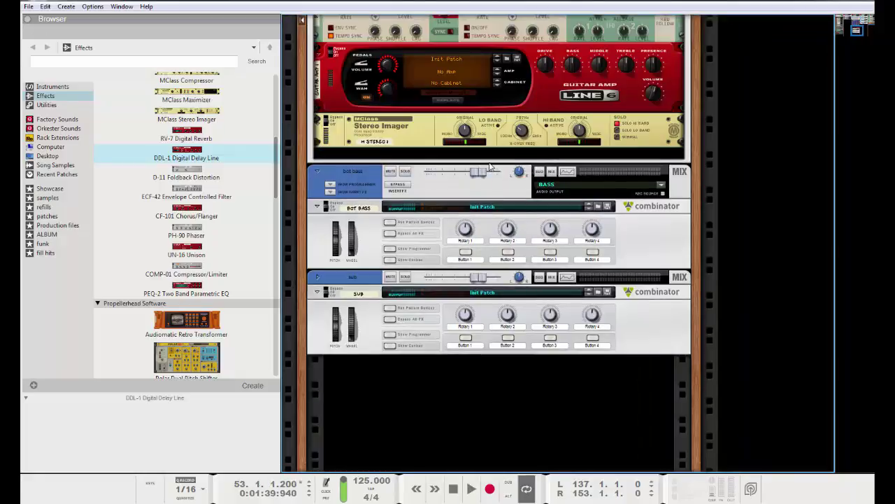
{"action": "scroll", "coordinate": [489, 167], "scroll_direction": "up", "scroll_amount": 5}
{"action": "key", "text": "KP_7"}
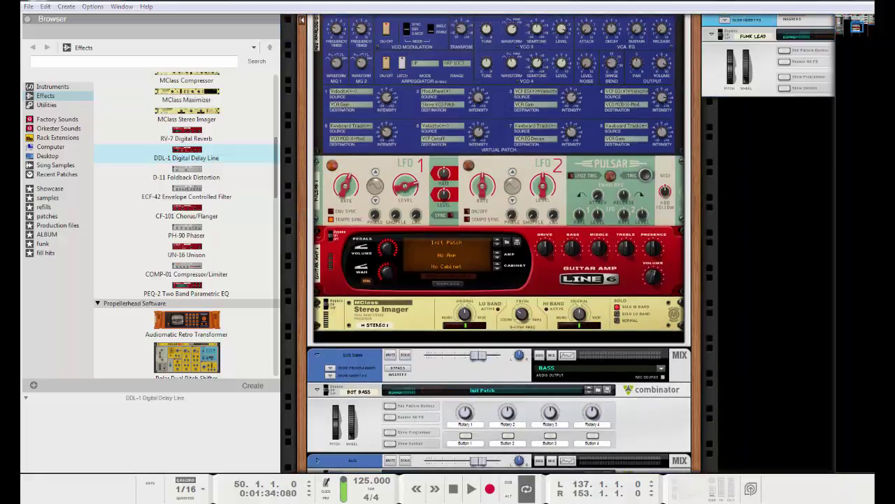
{"action": "key", "text": "space"}
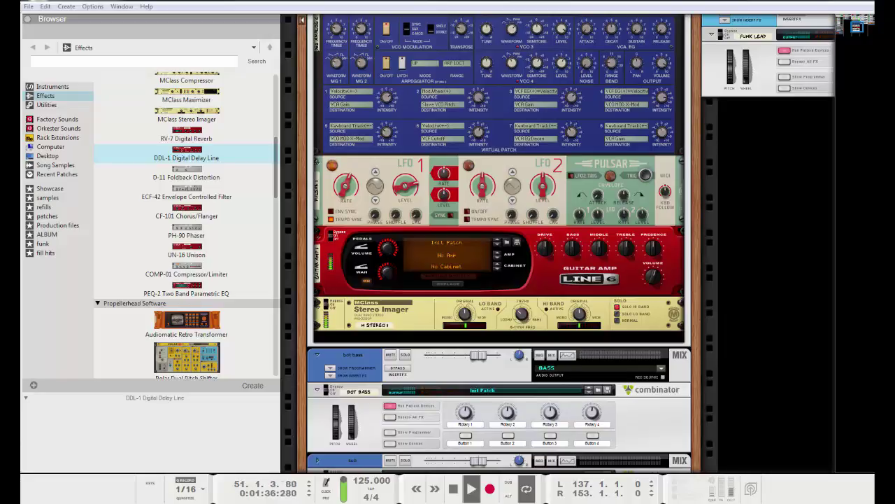
{"action": "key", "text": "space"}
- Examine the MClass Stereo Imager in the clav Combinator, including its X-Over Frequency
{"action": "left_click", "coordinate": [768, 261]}
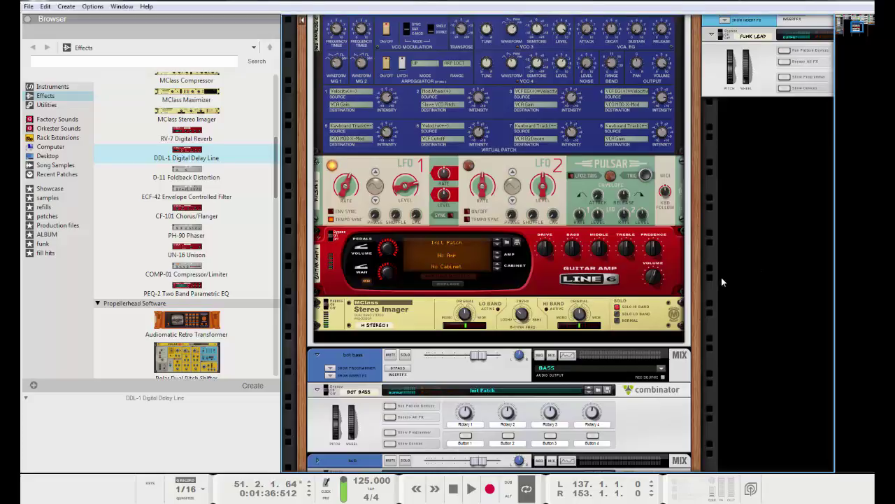
{"action": "left_click", "coordinate": [667, 314]}
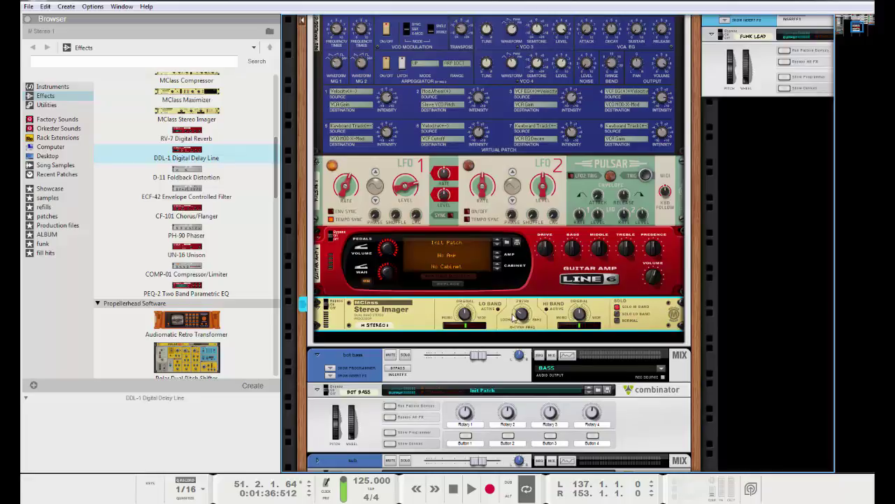
{"action": "mouse_move", "coordinate": [521, 317]}
{"action": "scroll", "coordinate": [672, 320], "scroll_direction": "up", "scroll_amount": 3}
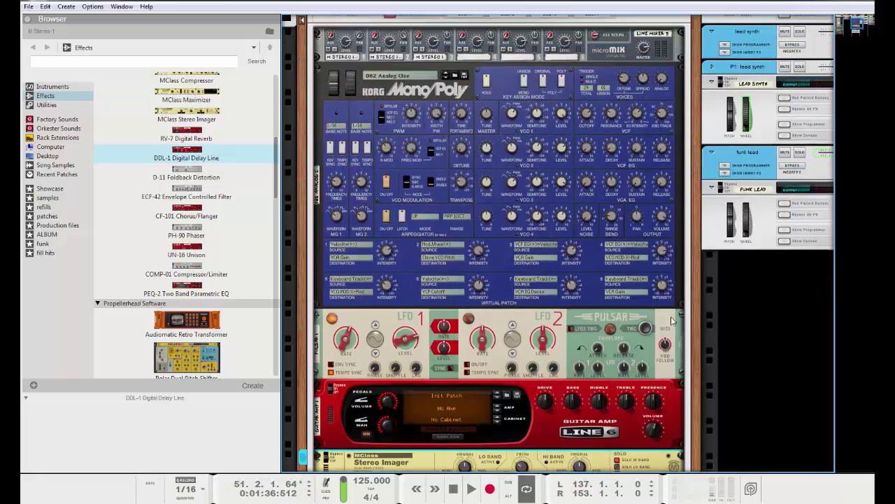
{"action": "scroll", "coordinate": [522, 283], "scroll_direction": "down", "scroll_amount": 4}
{"action": "mouse_move", "coordinate": [522, 283]}
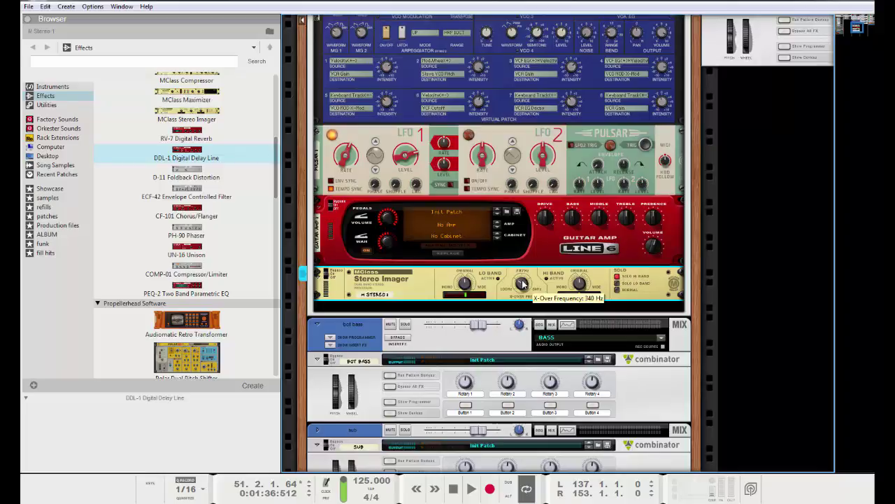
- On the rear of the clav Combinator, disconnect the Stereo Imager's audio outputs from the line mixer
{"action": "left_click", "coordinate": [486, 306]}
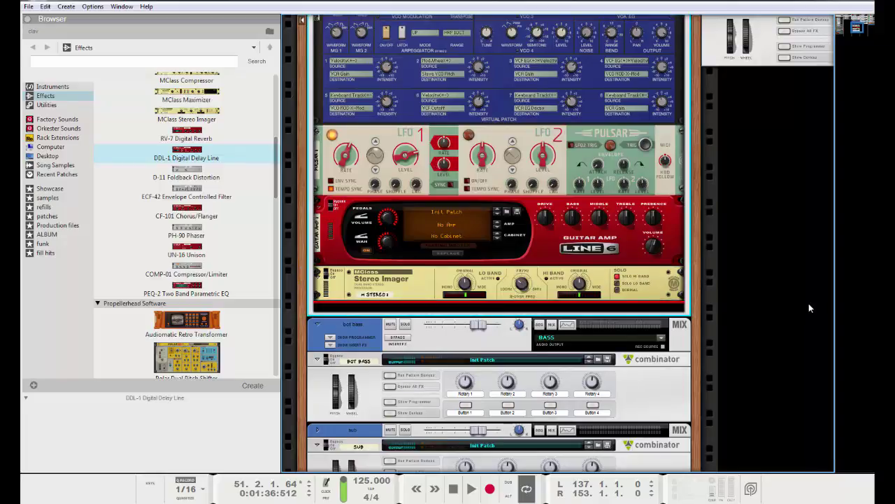
{"action": "key", "text": "Tab"}
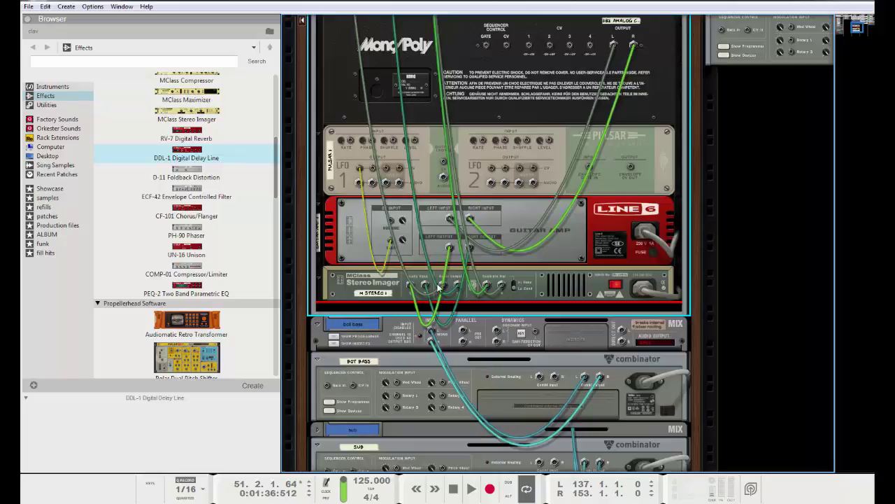
{"action": "left_click_drag", "start_coordinate": [448, 287], "coordinate": [447, 288]}
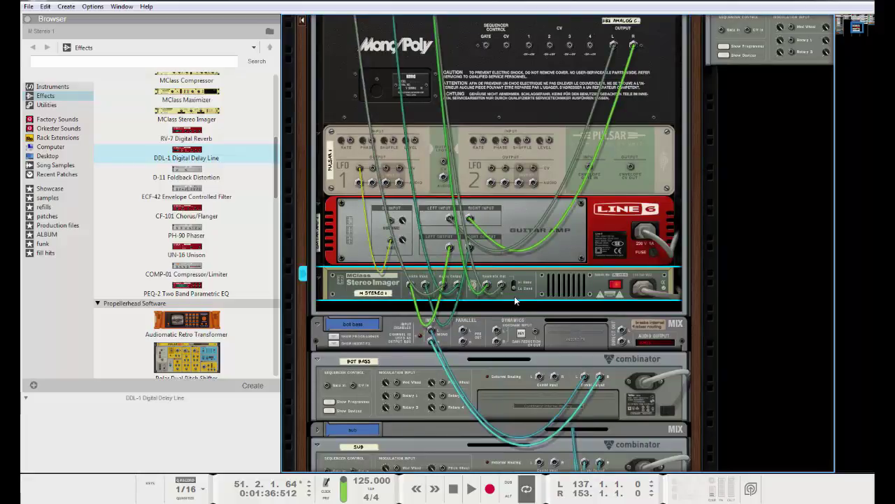
{"action": "scroll", "coordinate": [514, 296], "scroll_direction": "up", "scroll_amount": 5}
{"action": "scroll", "coordinate": [505, 274], "scroll_direction": "up", "scroll_amount": 2}
{"action": "scroll", "coordinate": [479, 231], "scroll_direction": "down", "scroll_amount": 8}
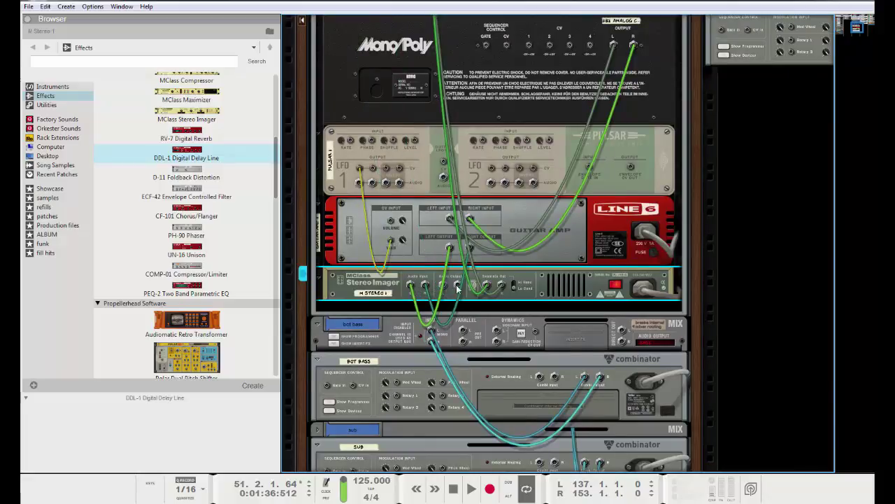
{"action": "scroll", "coordinate": [442, 287], "scroll_direction": "down", "scroll_amount": 3}
{"action": "scroll", "coordinate": [442, 253], "scroll_direction": "up", "scroll_amount": 4}
{"action": "key", "text": "Tab"}
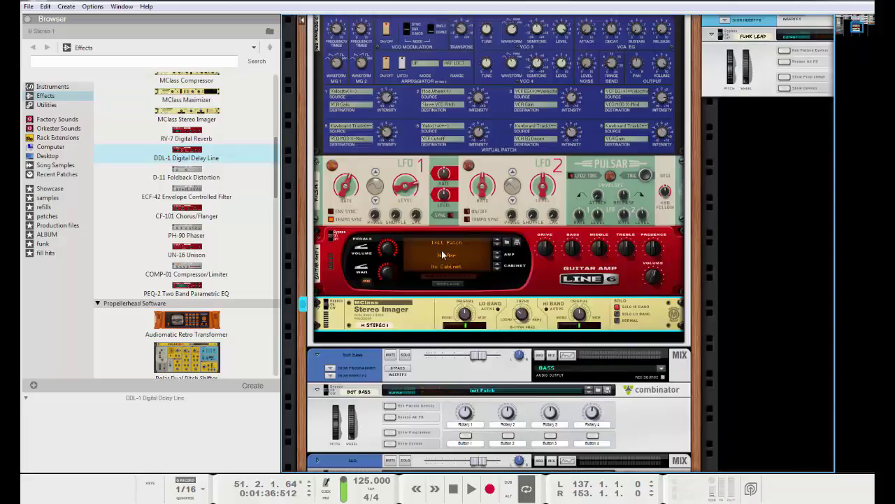
- Insert a DDL-1 Digital Delay Line below the Stereo Imager in the clav Combinator and disconnect its automatic cabling
{"action": "scroll", "coordinate": [442, 253], "scroll_direction": "down", "scroll_amount": 2}
{"action": "left_click", "coordinate": [192, 146]}
{"action": "left_click_drag", "start_coordinate": [187, 155], "coordinate": [462, 278]}
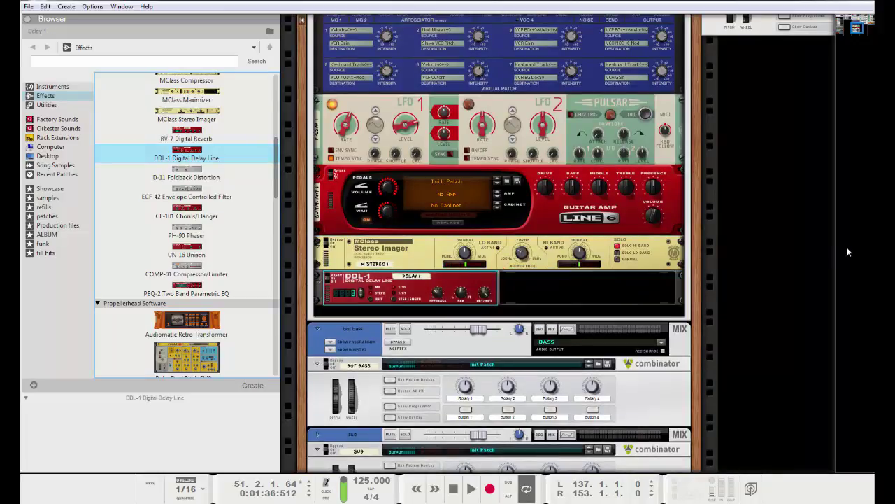
{"action": "key", "text": "Tab"}
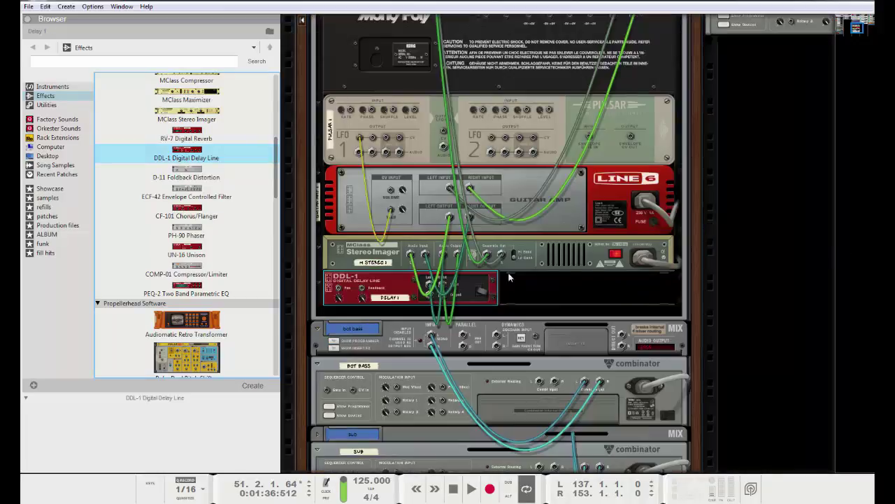
{"action": "left_click", "coordinate": [432, 289]}
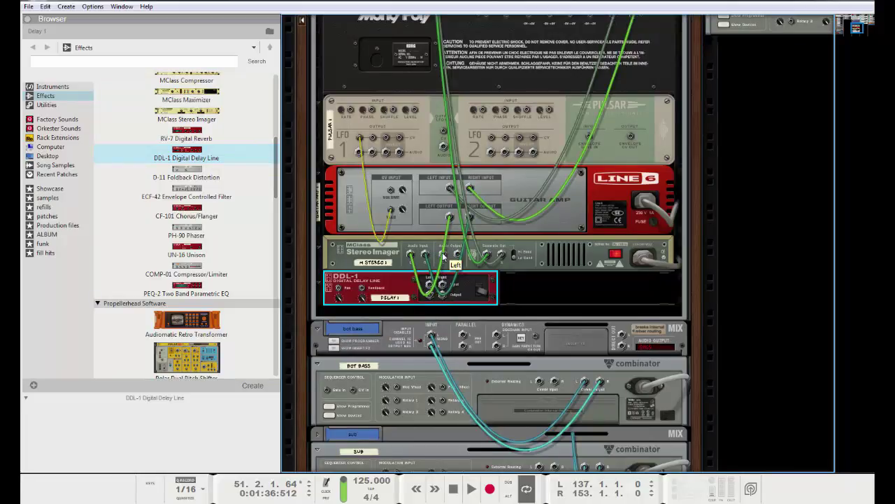
- Route the Stereo Imager's left audio output to line mixer channel 1 and its right output through the DDL-1's left input and output to channel 2
{"action": "left_click_drag", "start_coordinate": [442, 252], "coordinate": [337, 104]}
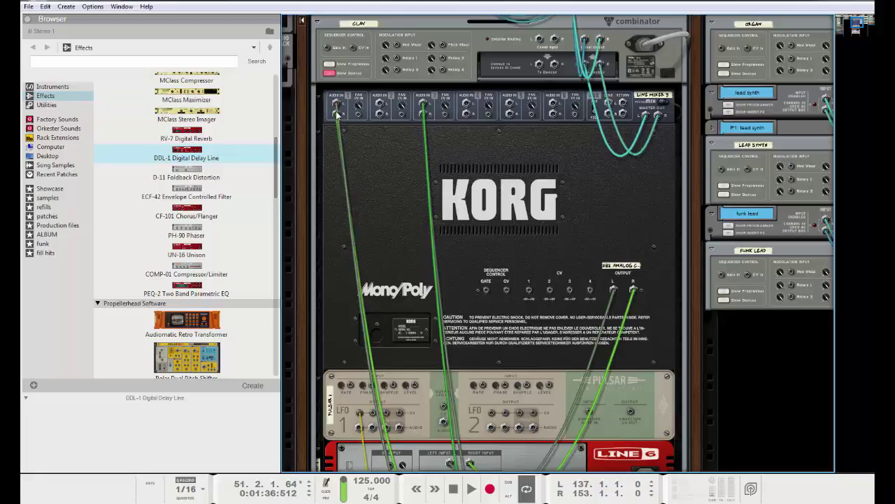
{"action": "left_click", "coordinate": [341, 118]}
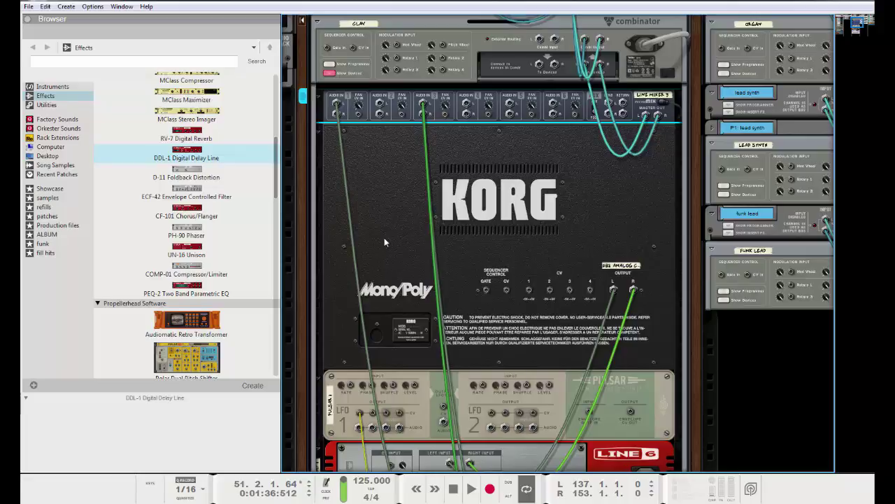
{"action": "scroll", "coordinate": [384, 239], "scroll_direction": "down", "scroll_amount": 5}
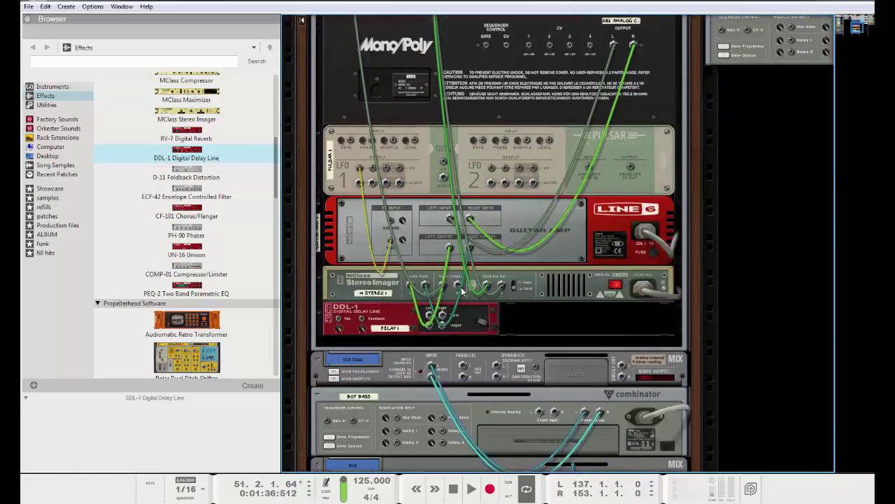
{"action": "left_click_drag", "start_coordinate": [460, 284], "coordinate": [430, 316]}
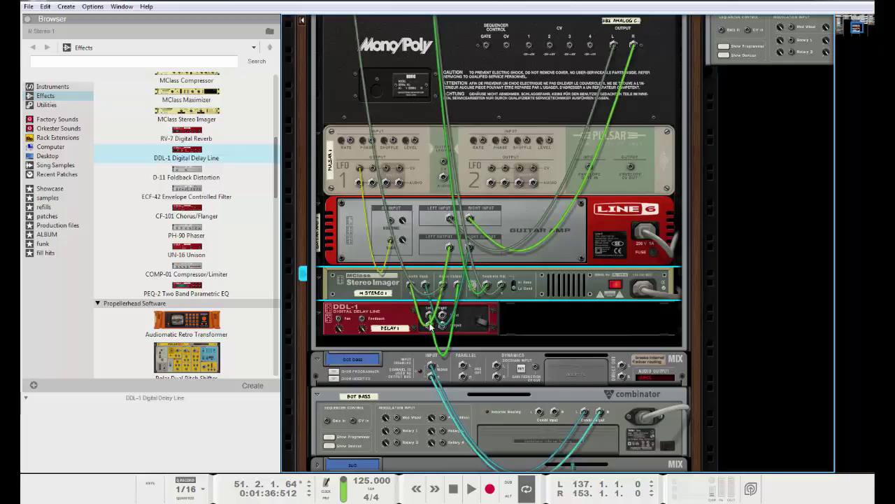
{"action": "left_click_drag", "start_coordinate": [430, 329], "coordinate": [382, 104]}
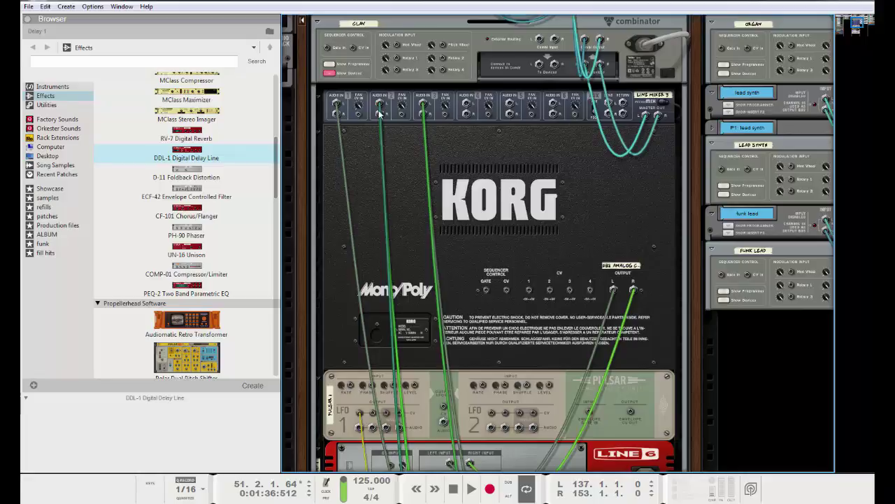
{"action": "left_click", "coordinate": [380, 113]}
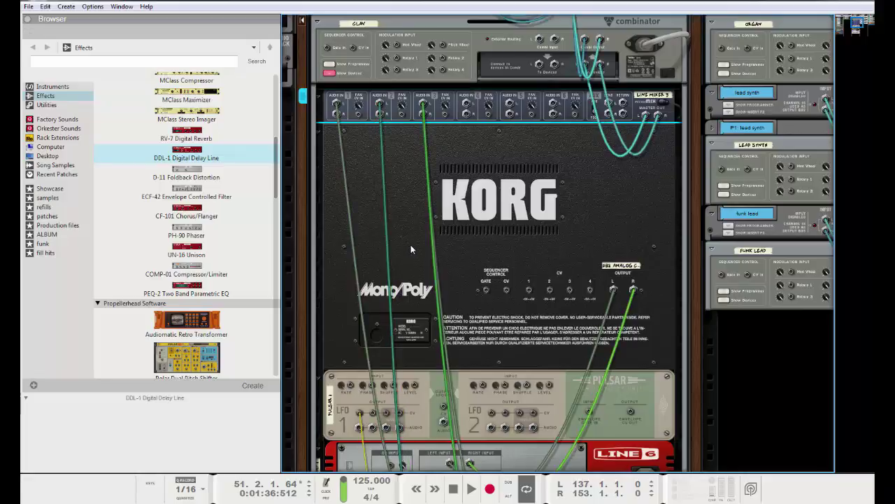
- Check the cabling from the Stereo Imager and DDL-1 into line mixer channels 1 and 2 from the rack's front and rear
{"action": "key", "text": "Tab"}
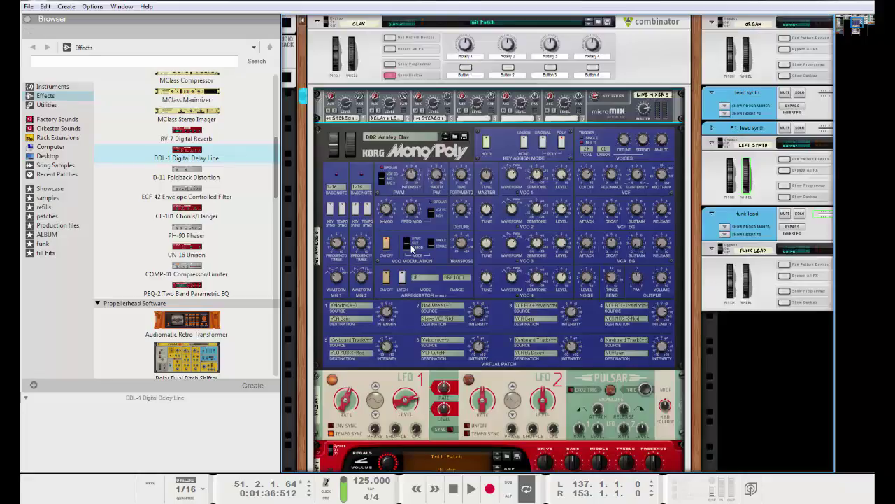
{"action": "key", "text": "Tab"}
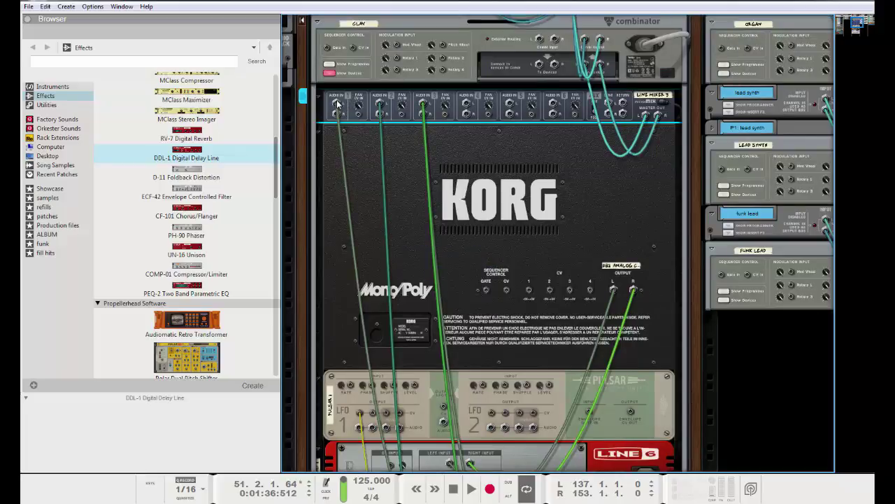
{"action": "mouse_move", "coordinate": [338, 104]}
{"action": "left_mouse_down"}
{"action": "mouse_move", "coordinate": [335, 159]}
{"action": "mouse_move", "coordinate": [347, 171]}
{"action": "mouse_move", "coordinate": [338, 104]}
{"action": "left_mouse_up"}
{"action": "left_click_drag", "start_coordinate": [382, 104], "coordinate": [381, 105]}
{"action": "scroll", "coordinate": [416, 252], "scroll_direction": "down", "scroll_amount": 3}
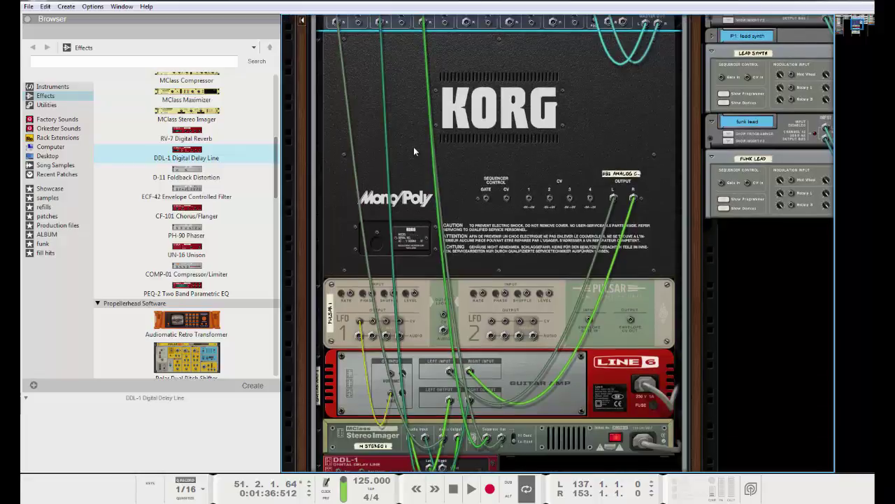
{"action": "scroll", "coordinate": [413, 146], "scroll_direction": "up", "scroll_amount": 7}
{"action": "scroll", "coordinate": [415, 123], "scroll_direction": "down", "scroll_amount": 11}
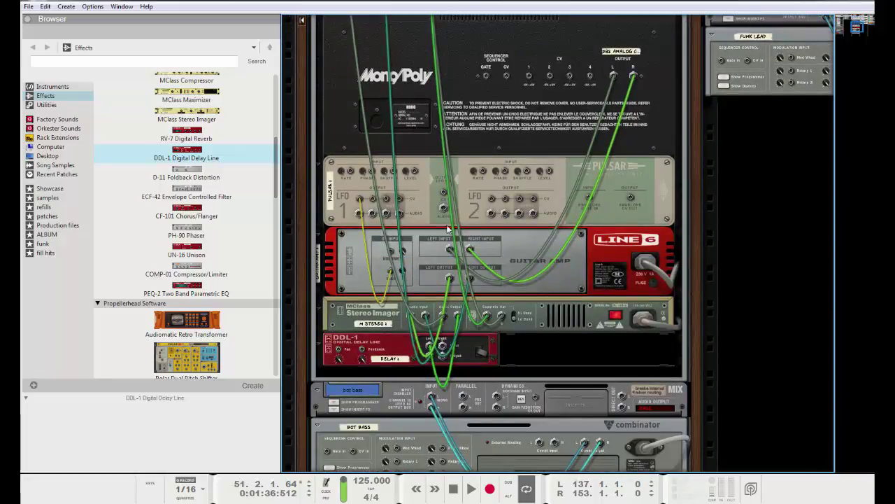
{"action": "key", "text": "Tab"}
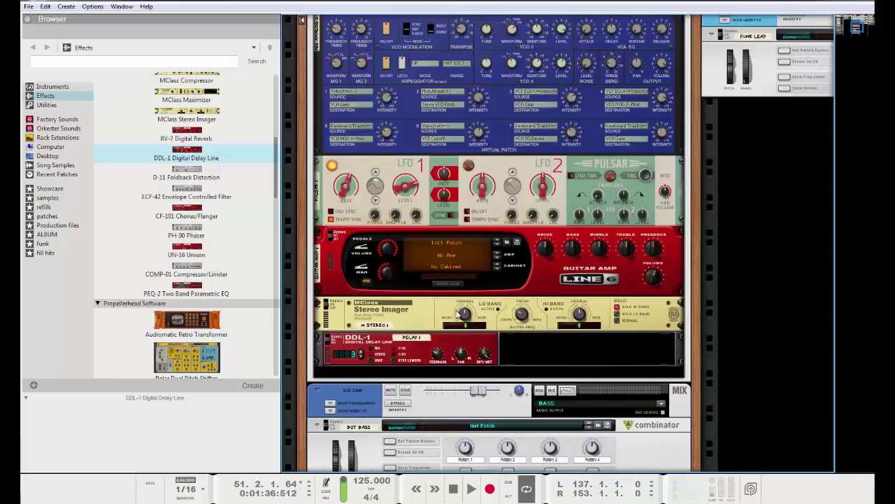
- Switch the DDL-1 to milliseconds, set its delay time to 8 ms, and adjust its feedback
{"action": "left_click", "coordinate": [375, 352]}
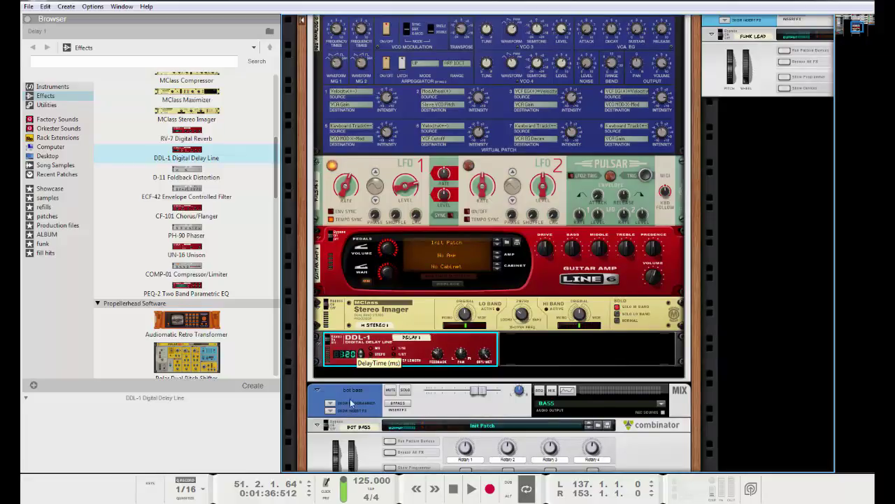
{"action": "left_click", "coordinate": [363, 354]}
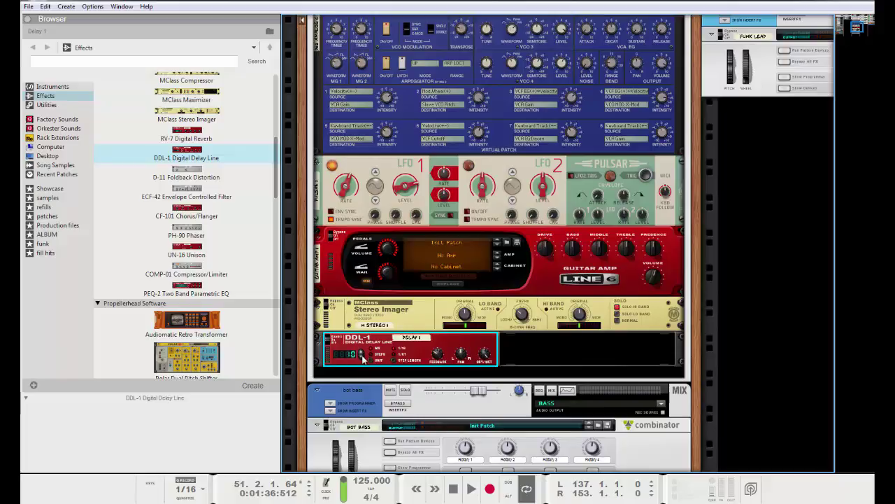
{"action": "left_click", "coordinate": [362, 357]}
{"action": "mouse_move", "coordinate": [438, 356]}
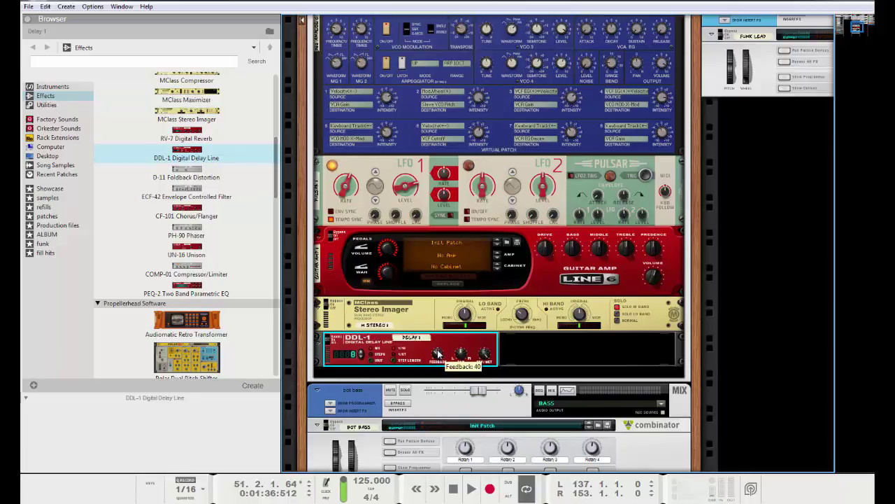
{"action": "left_click_drag", "start_coordinate": [438, 356], "coordinate": [442, 328]}
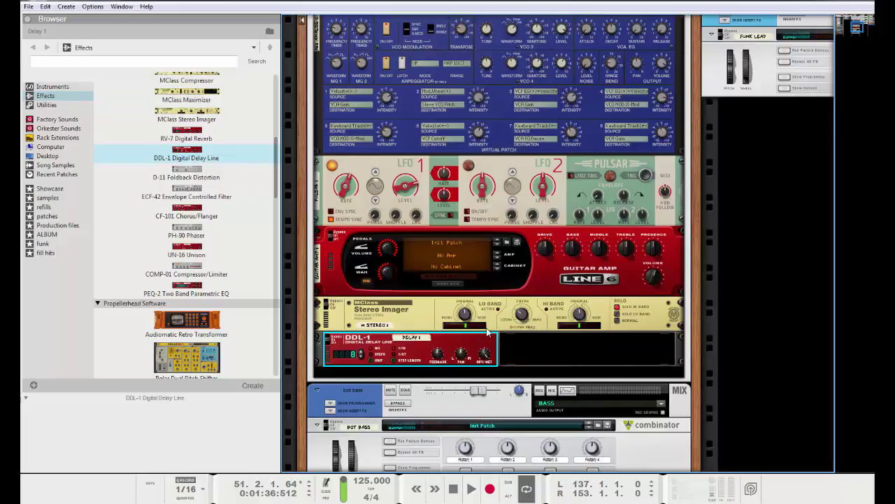
- Inspect the clav Combinator's line mixer and delay chain, and audition the patch during playback
{"action": "scroll", "coordinate": [488, 334], "scroll_direction": "up", "scroll_amount": 10}
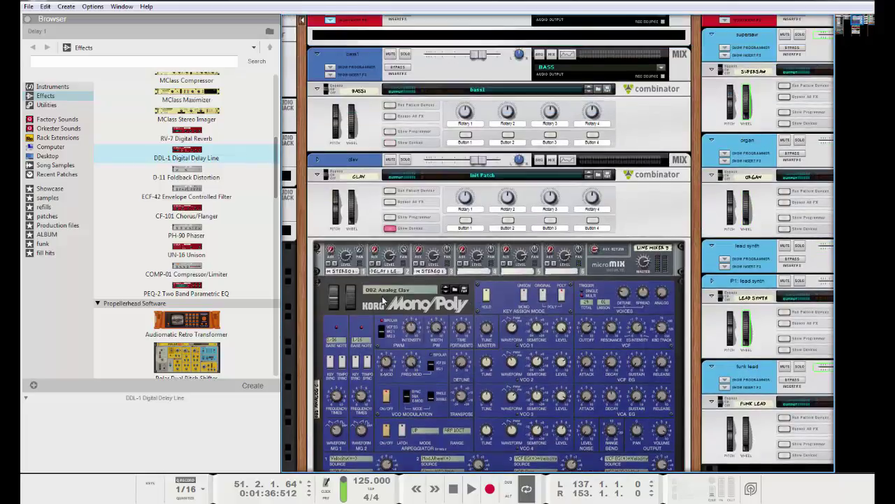
{"action": "left_click", "coordinate": [364, 246]}
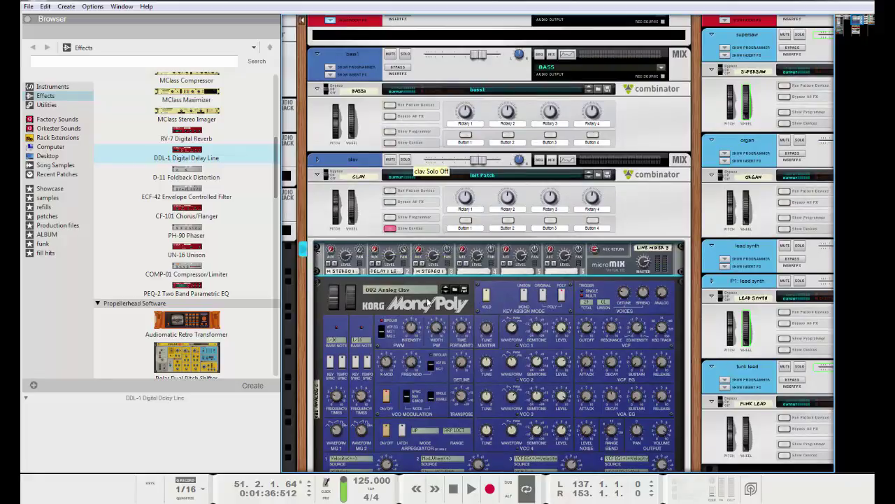
{"action": "scroll", "coordinate": [434, 322], "scroll_direction": "down", "scroll_amount": 10}
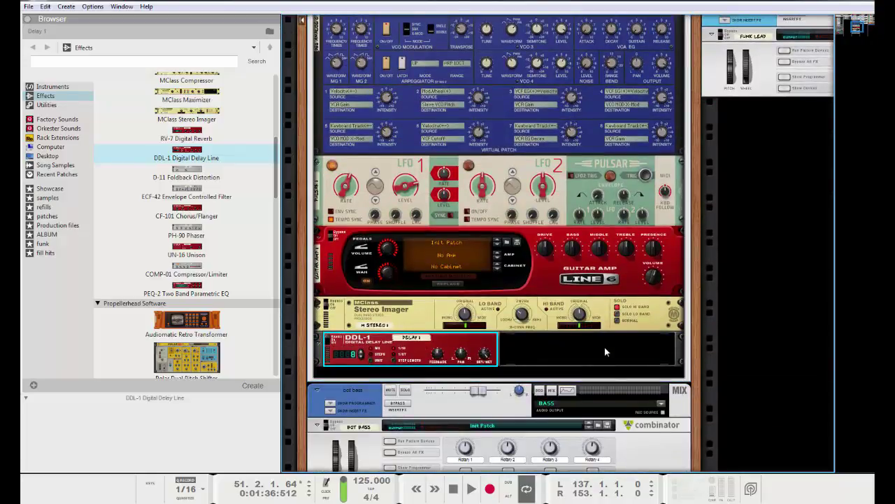
{"action": "key", "text": "space"}
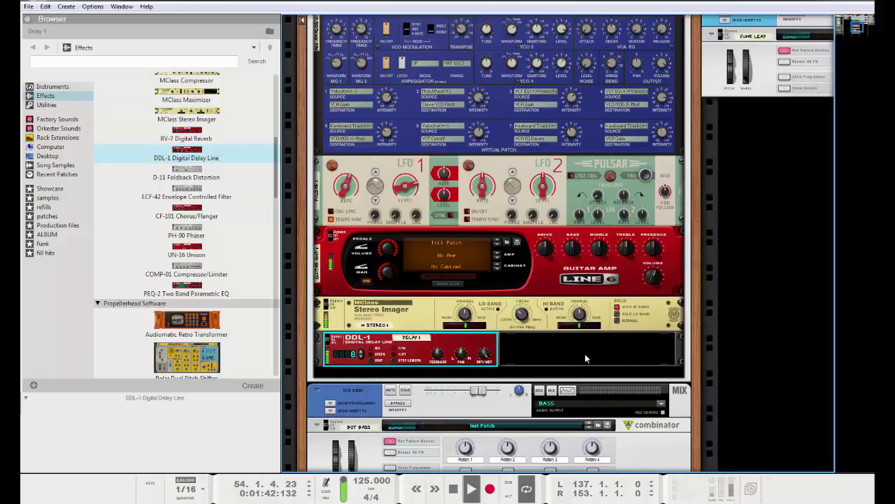
{"action": "scroll", "coordinate": [584, 355], "scroll_direction": "up", "scroll_amount": 5}
{"action": "scroll", "coordinate": [583, 357], "scroll_direction": "up", "scroll_amount": 4}
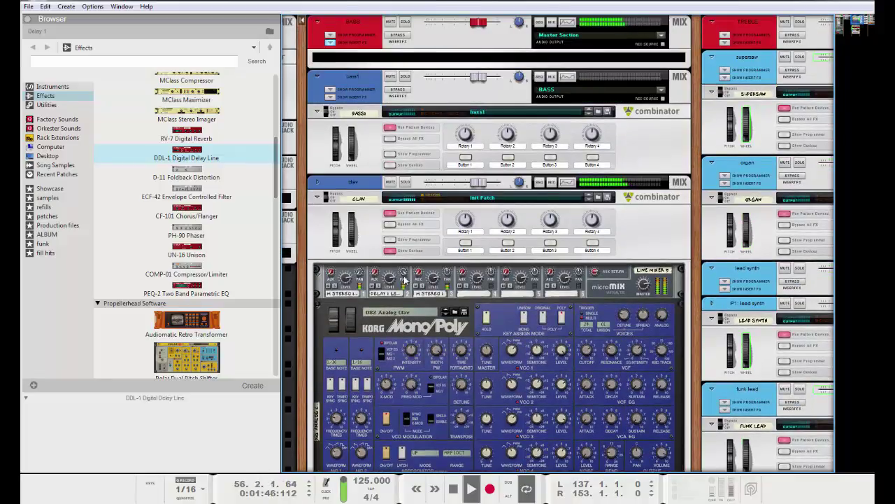
- Reduce the pan of channel 2 on the clav's line mixer to 29 and audition it against channel 1
{"action": "mouse_move", "coordinate": [405, 277]}
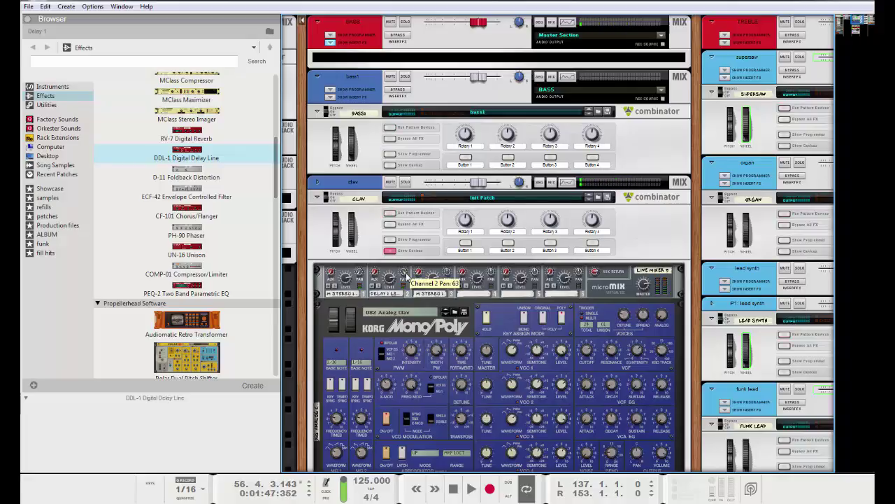
{"action": "left_click", "coordinate": [403, 272]}
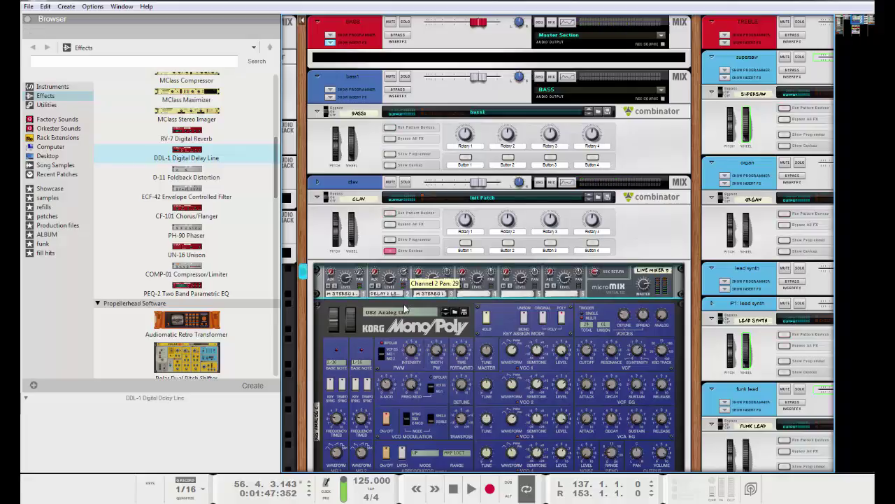
{"action": "mouse_move", "coordinate": [392, 286]}
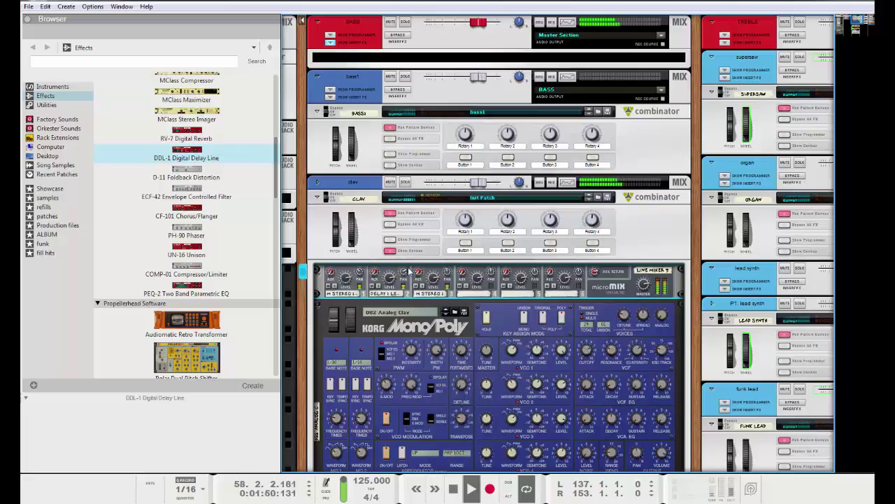
{"action": "mouse_move", "coordinate": [361, 274]}
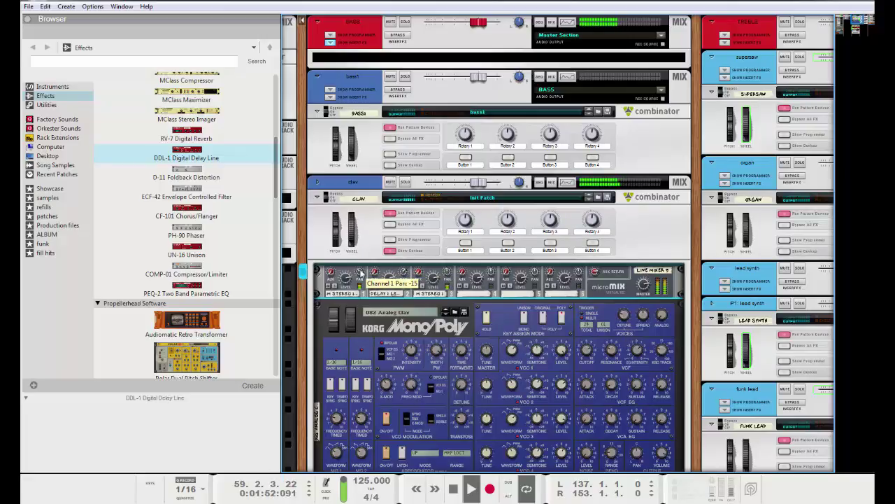
- Listen to the clav patch through the DDL-1, and stop playback
{"action": "scroll", "coordinate": [627, 236], "scroll_direction": "down", "scroll_amount": 10}
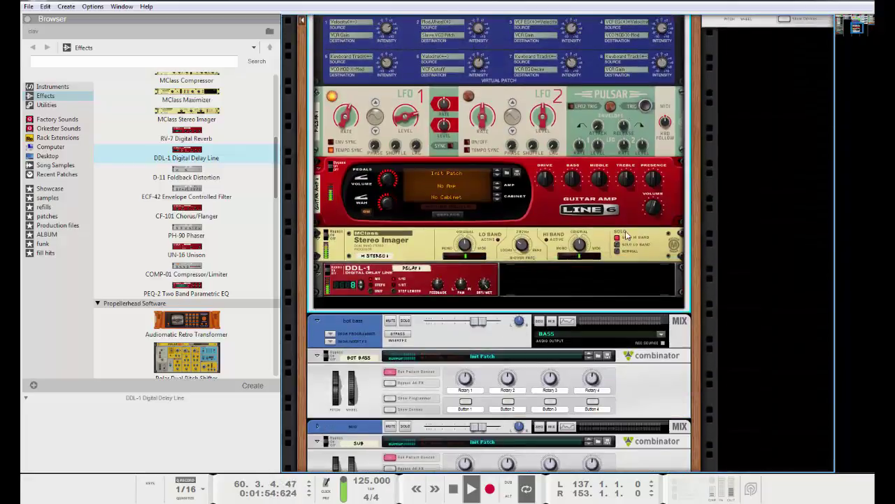
{"action": "left_click", "coordinate": [485, 288]}
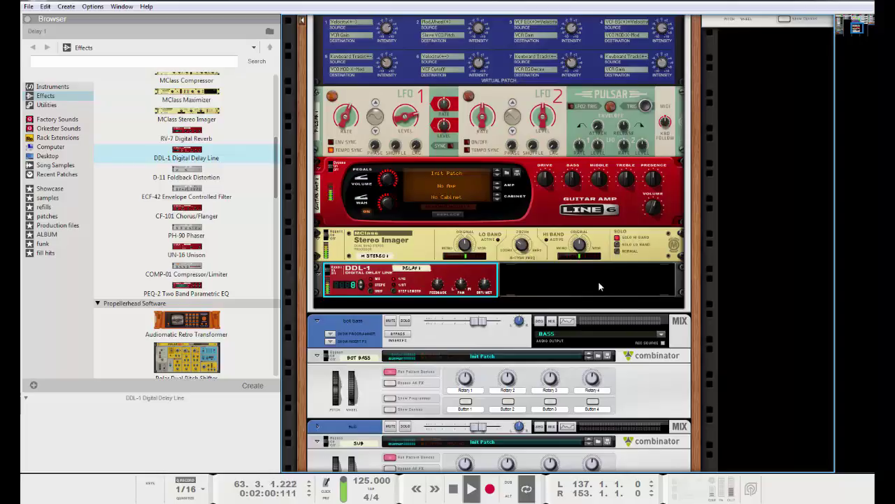
{"action": "key", "text": "space"}
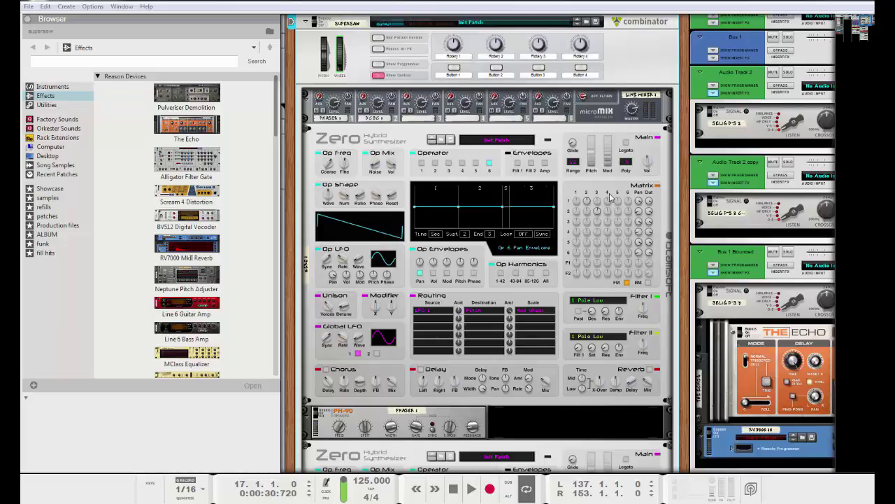
- Hide the supersaw Combinator's devices and create a new Combinator below the funk lead
{"action": "scroll", "coordinate": [629, 189], "scroll_direction": "up", "scroll_amount": 1}
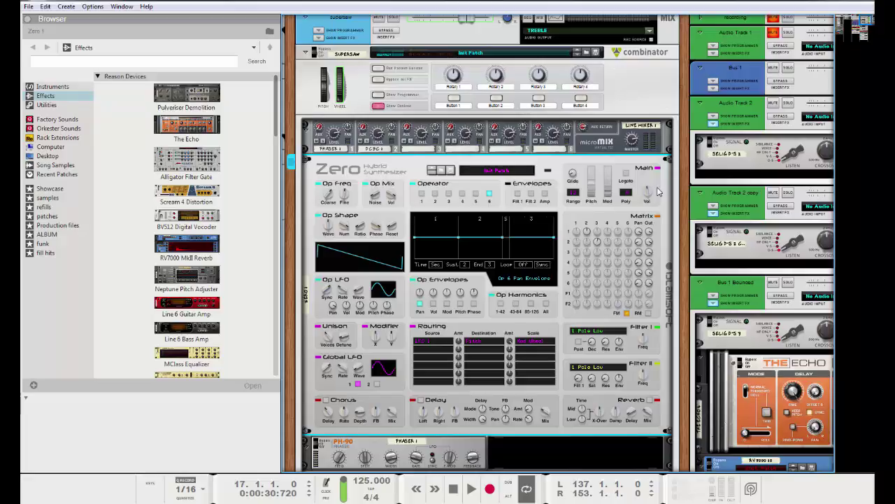
{"action": "left_click", "coordinate": [379, 105]}
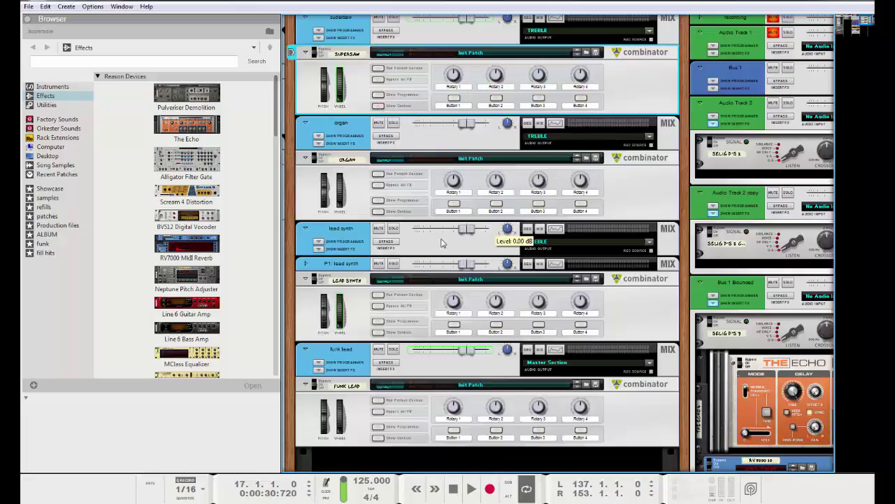
{"action": "scroll", "coordinate": [440, 242], "scroll_direction": "down", "scroll_amount": 5}
{"action": "right_click", "coordinate": [378, 283]}
{"action": "mouse_move", "coordinate": [413, 376]}
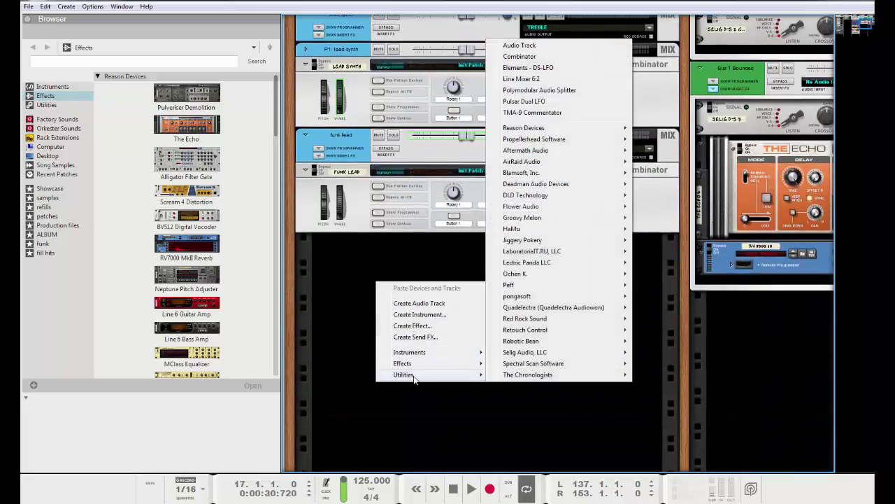
{"action": "left_click", "coordinate": [519, 56]}
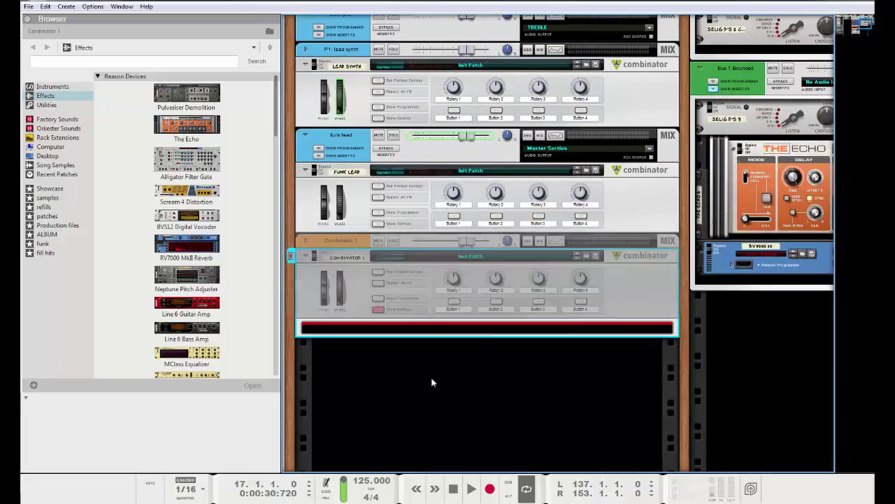
- Add a Line Mixer 6:2 inside the new Combinator
{"action": "right_click", "coordinate": [393, 324]}
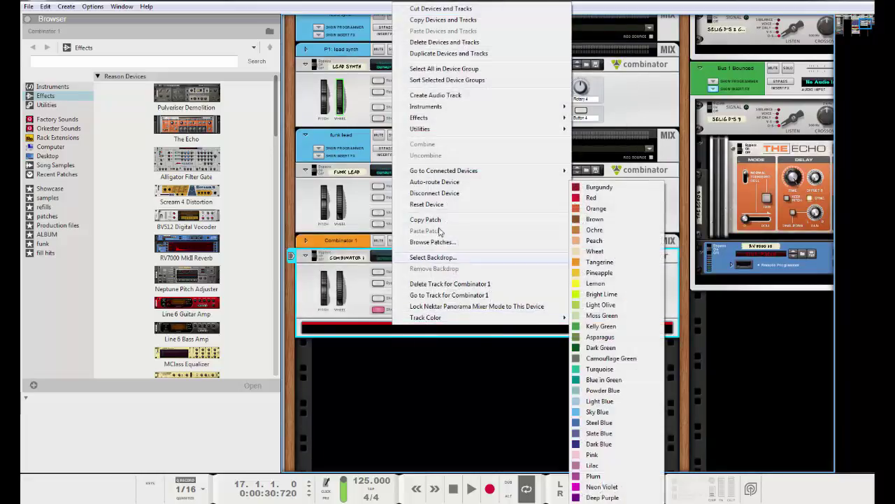
{"action": "mouse_move", "coordinate": [438, 130]}
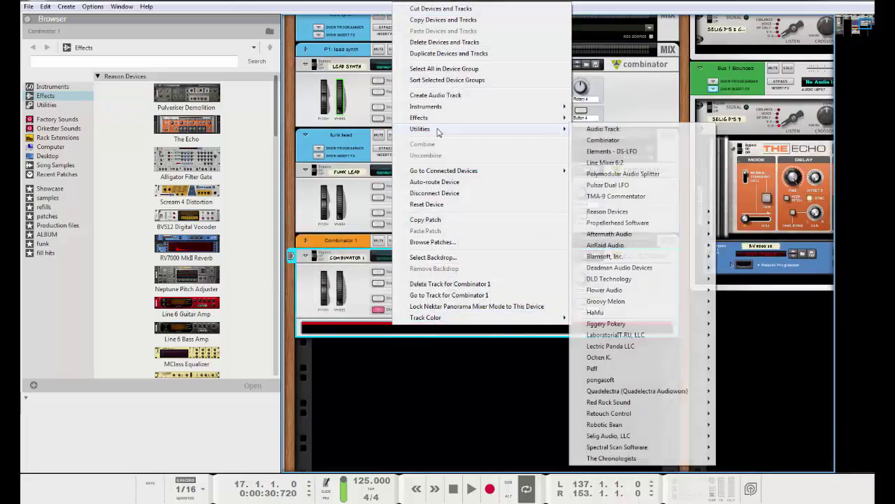
{"action": "left_click", "coordinate": [622, 166]}
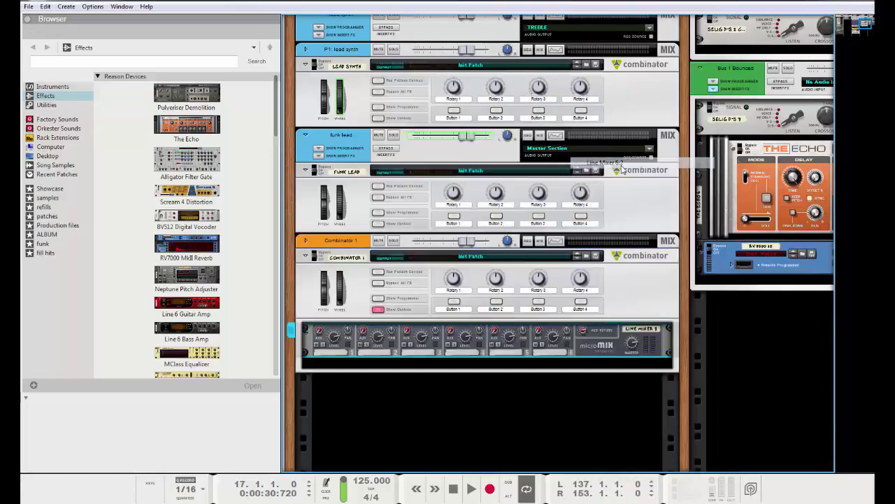
- Add a Thor Polysonic Synthesizer below the new Combinator's line mixer and show its programmer
{"action": "right_click", "coordinate": [418, 365]}
{"action": "left_click", "coordinate": [198, 130]}
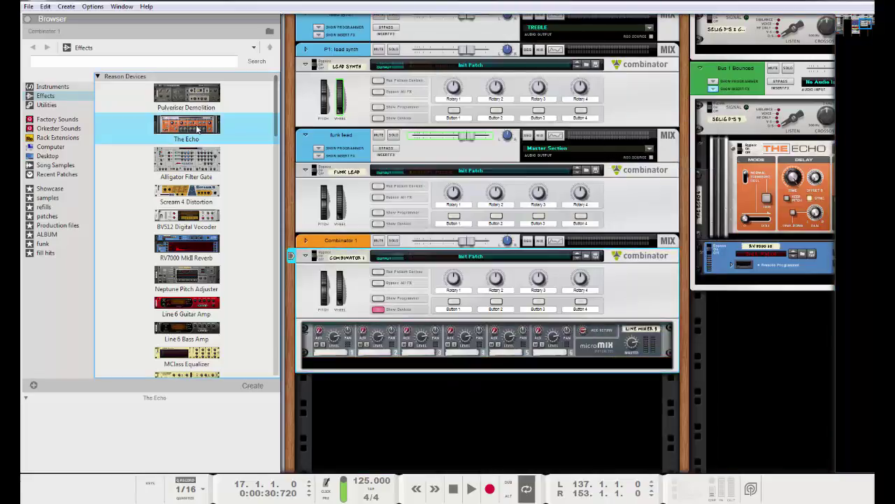
{"action": "left_click", "coordinate": [53, 86]}
{"action": "left_click_drag", "start_coordinate": [187, 200], "coordinate": [437, 372]}
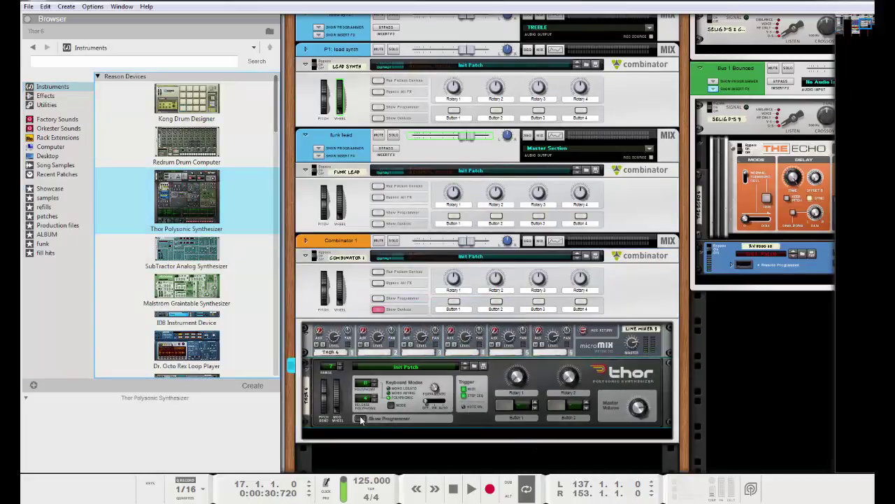
{"action": "left_click", "coordinate": [362, 419]}
{"action": "scroll", "coordinate": [490, 257], "scroll_direction": "down", "scroll_amount": 3}
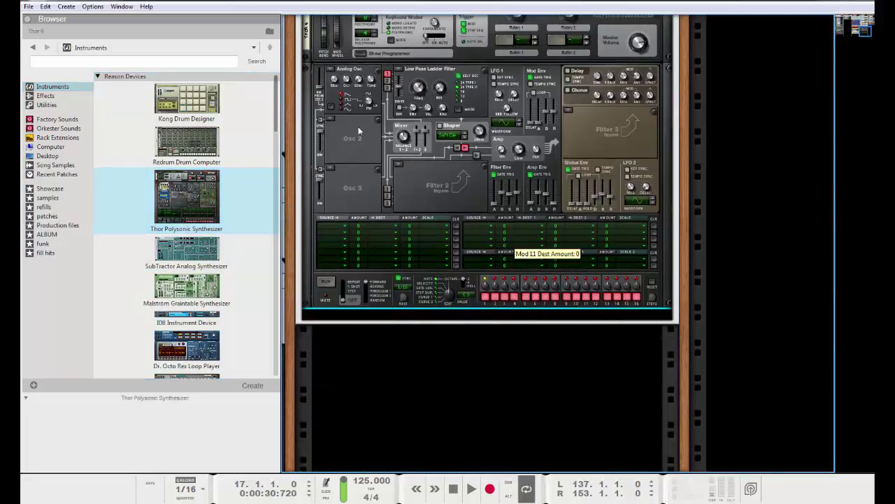
{"action": "scroll", "coordinate": [366, 157], "scroll_direction": "up", "scroll_amount": 5}
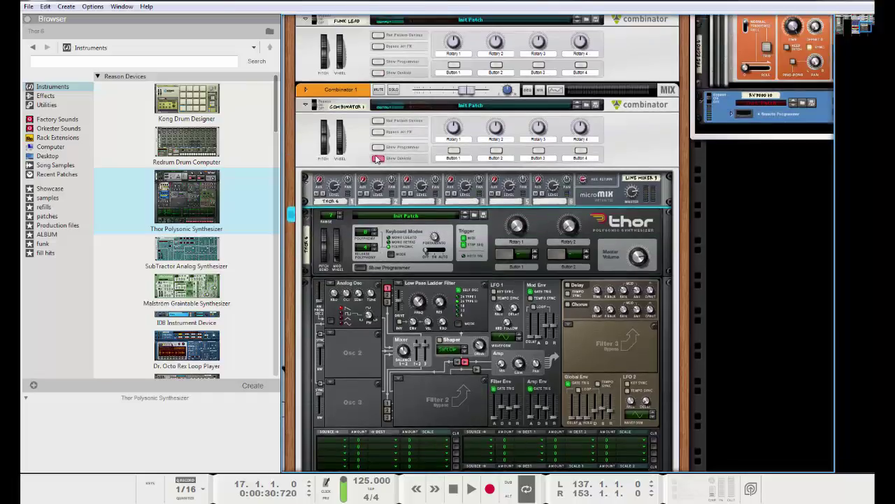
{"action": "scroll", "coordinate": [351, 299], "scroll_direction": "down", "scroll_amount": 2}
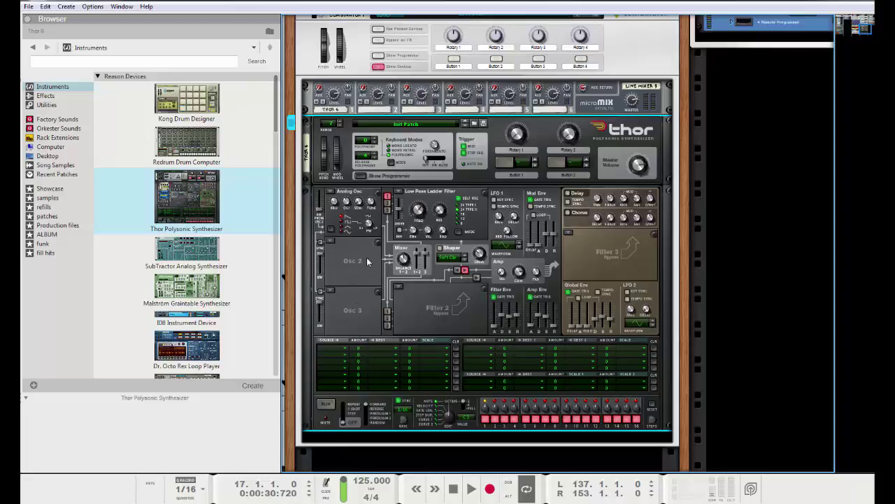
{"action": "scroll", "coordinate": [367, 258], "scroll_direction": "up", "scroll_amount": 4}
{"action": "scroll", "coordinate": [368, 241], "scroll_direction": "down", "scroll_amount": 5}
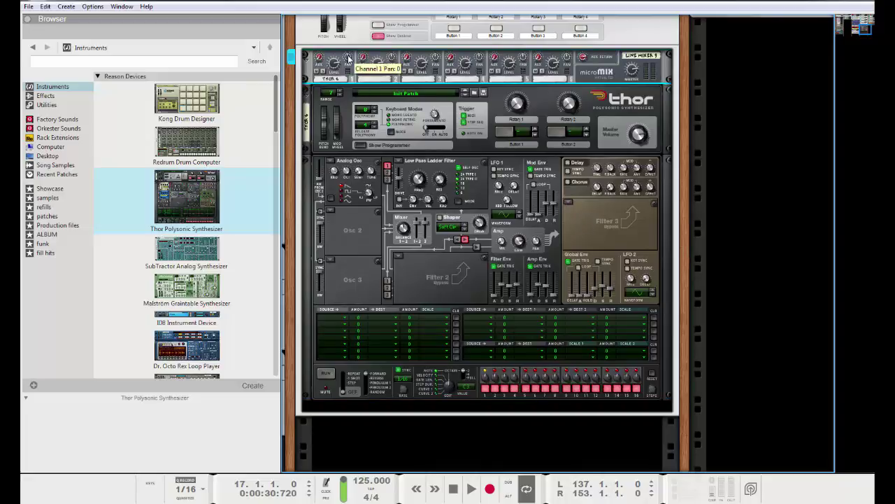
{"action": "scroll", "coordinate": [451, 282], "scroll_direction": "up", "scroll_amount": 4}
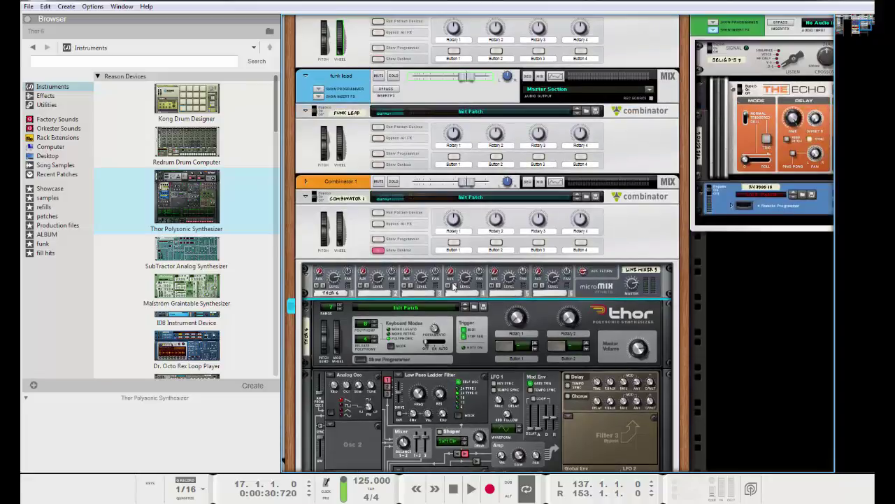
{"action": "scroll", "coordinate": [392, 272], "scroll_direction": "down", "scroll_amount": 3}
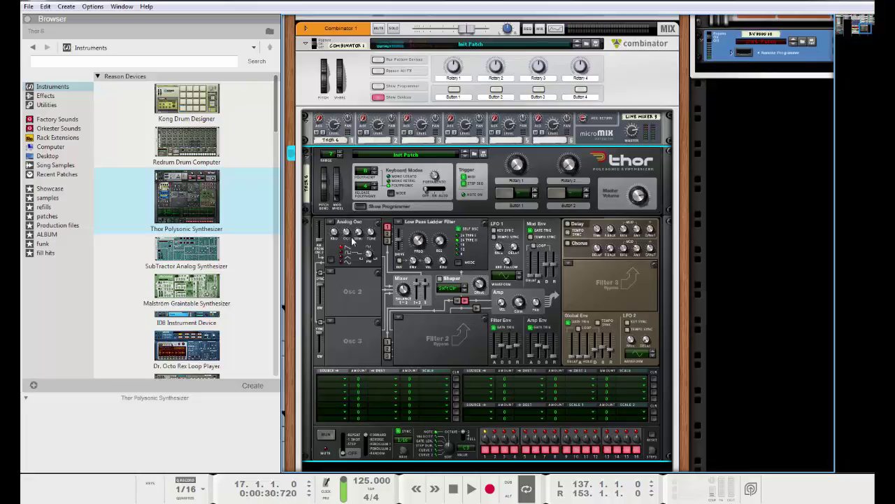
- Load Analog oscillators into Thor's Osc 2 and Osc 3 slots, with Osc 2 tuned to 5 and Osc 3 detuned
{"action": "left_click", "coordinate": [338, 283]}
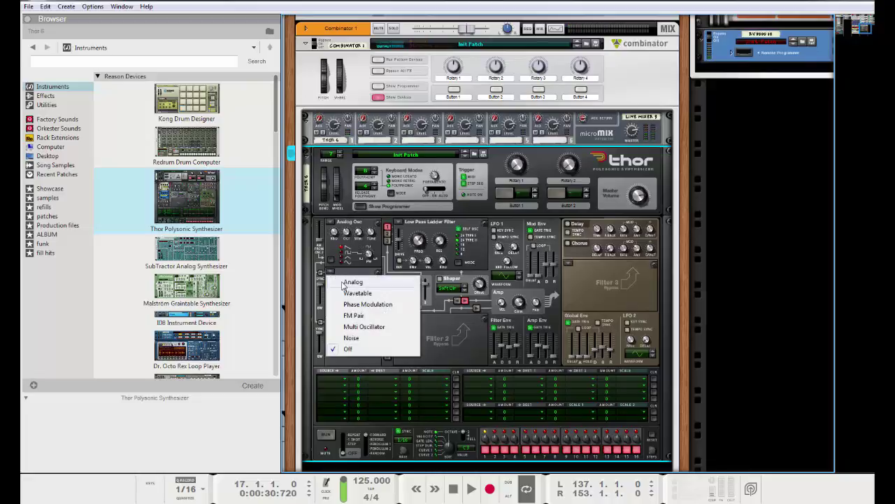
{"action": "left_click", "coordinate": [343, 280]}
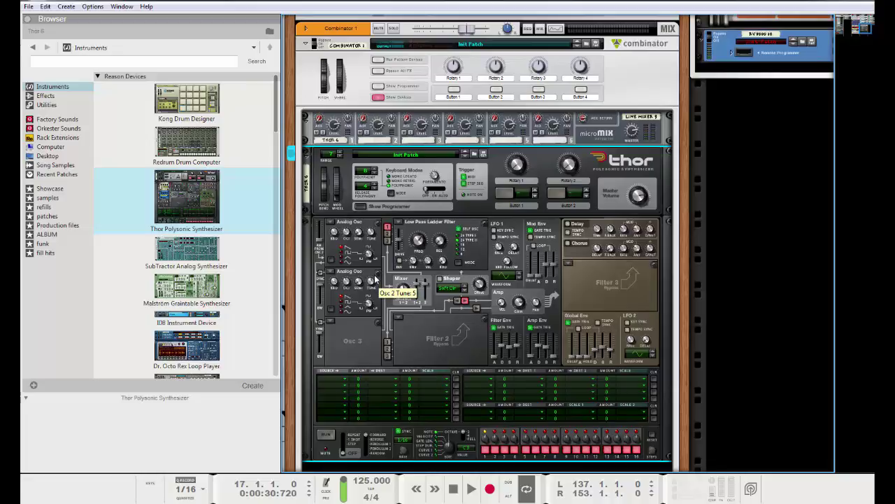
{"action": "left_click", "coordinate": [329, 321]}
{"action": "left_click", "coordinate": [353, 332]}
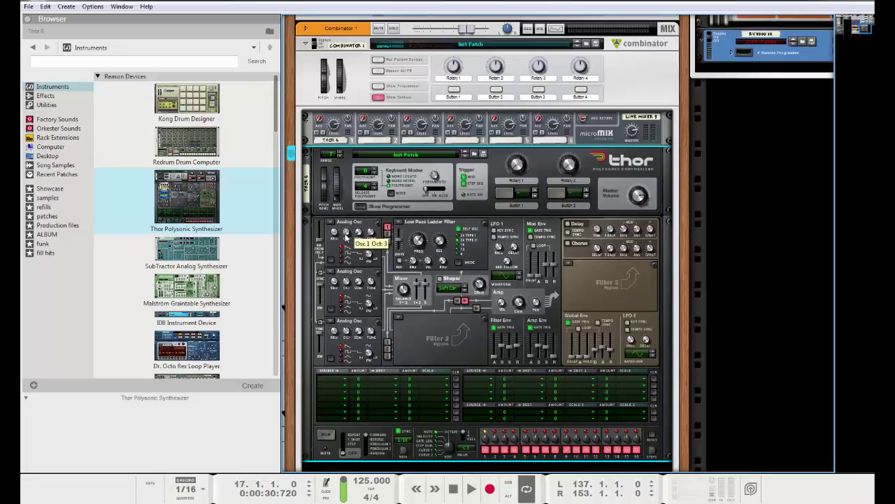
{"action": "left_click_drag", "start_coordinate": [373, 336], "coordinate": [375, 343]}
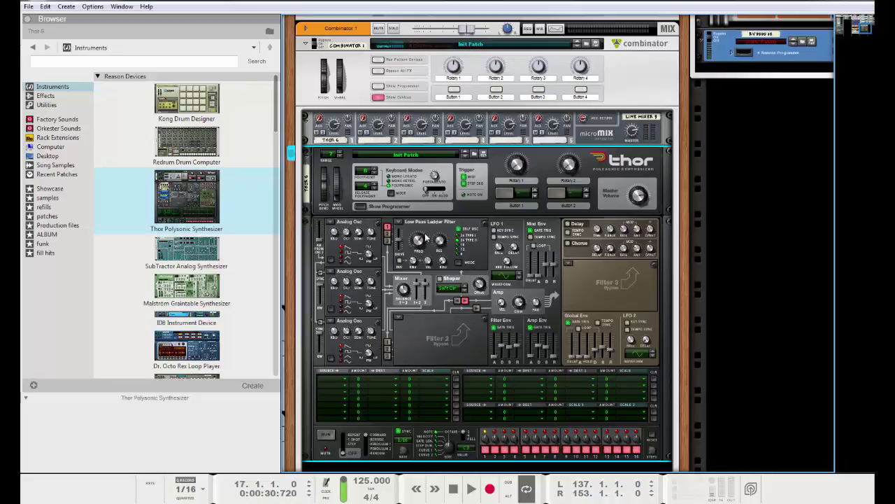
- Route Thor's oscillators 2 and 3 into Filter 1 and duplicate the collapsed synth twice below itself
{"action": "left_click", "coordinate": [387, 233]}
{"action": "left_click", "coordinate": [387, 240]}
{"action": "left_click", "coordinate": [363, 207]}
{"action": "left_click_drag", "start_coordinate": [426, 204], "coordinate": [424, 238]}
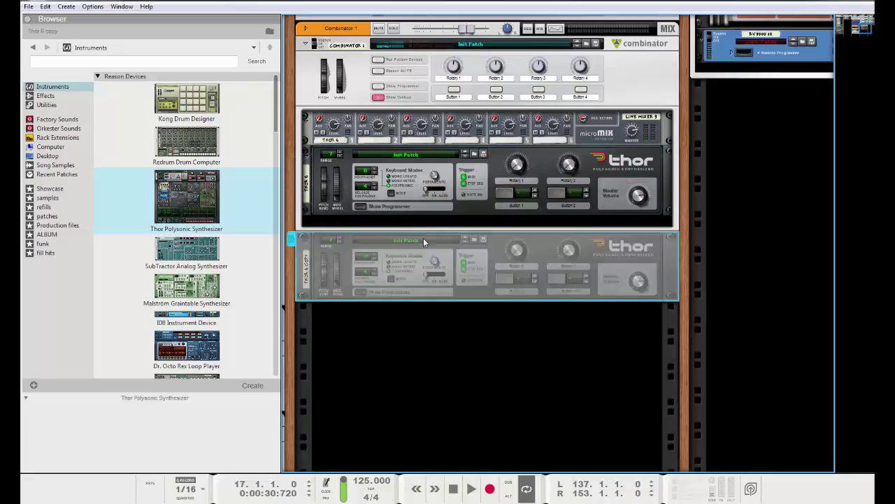
{"action": "mouse_move", "coordinate": [407, 290]}
{"action": "left_mouse_down"}
{"action": "mouse_move", "coordinate": [400, 206]}
{"action": "mouse_move", "coordinate": [425, 216]}
{"action": "mouse_move", "coordinate": [413, 299]}
{"action": "left_mouse_up"}
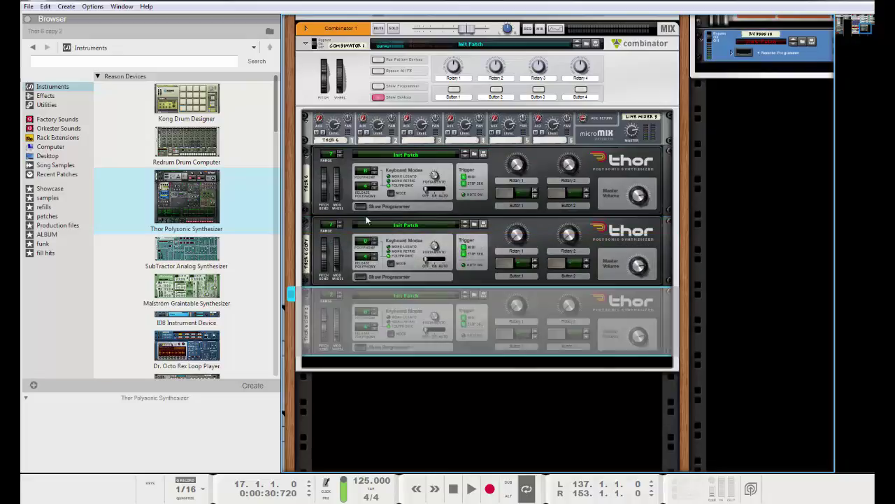
- Show the first Thor's programmer again and leave only oscillator 1 routed to Filter 1
{"action": "left_click", "coordinate": [365, 207]}
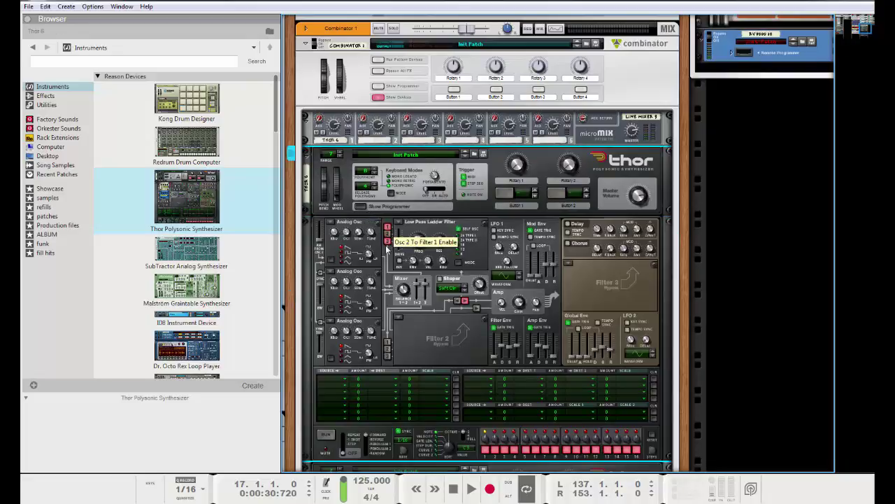
{"action": "scroll", "coordinate": [408, 268], "scroll_direction": "down", "scroll_amount": 4}
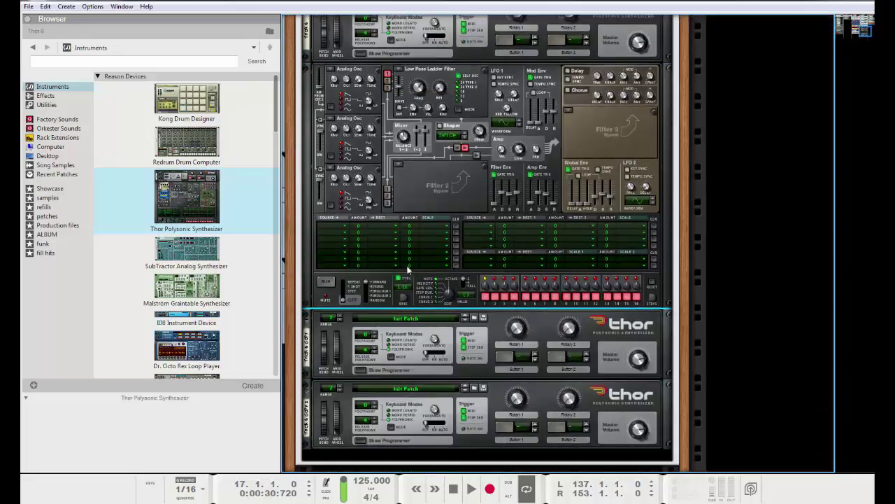
- Show the second Thor's programmer and leave only oscillator 2 routed to Filter 1
{"action": "left_click", "coordinate": [360, 370]}
{"action": "scroll", "coordinate": [362, 372], "scroll_direction": "up", "scroll_amount": 4}
{"action": "scroll", "coordinate": [413, 211], "scroll_direction": "up", "scroll_amount": 3}
{"action": "scroll", "coordinate": [417, 209], "scroll_direction": "up", "scroll_amount": 1}
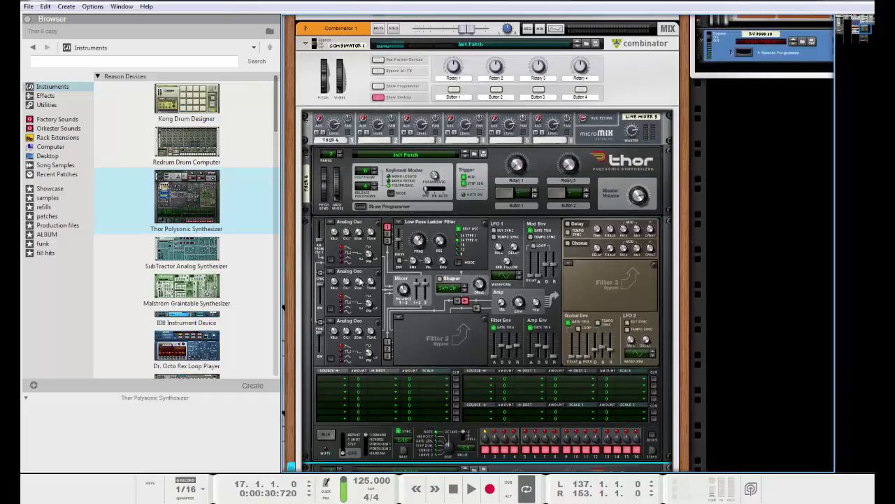
{"action": "scroll", "coordinate": [418, 228], "scroll_direction": "down", "scroll_amount": 9}
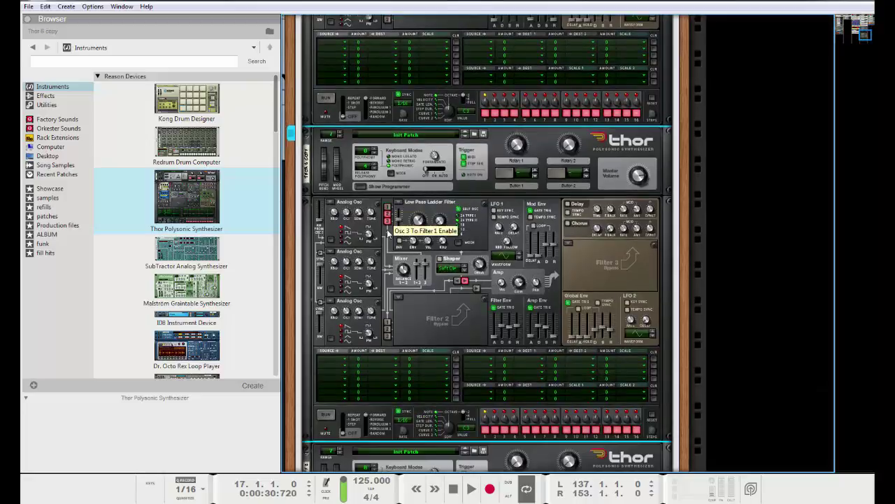
{"action": "scroll", "coordinate": [404, 316], "scroll_direction": "down", "scroll_amount": 4}
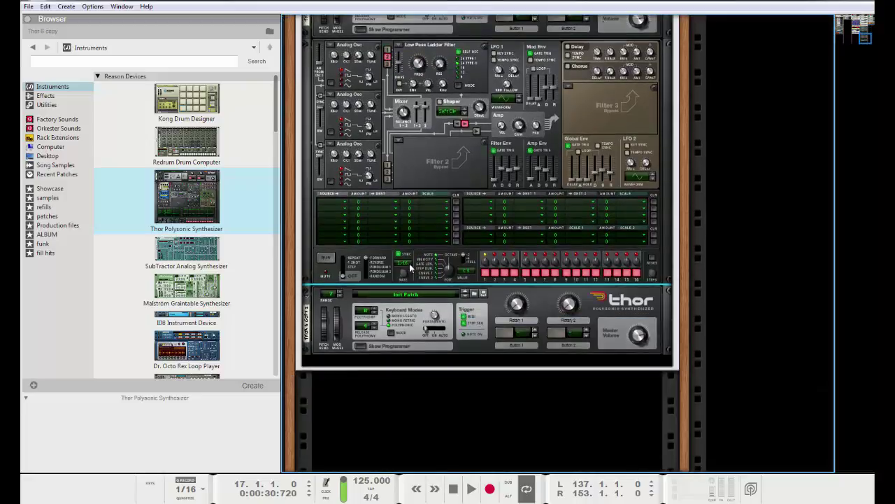
- Show the third Thor's programmer and leave only oscillator 3 routed to Filter 1
{"action": "left_click", "coordinate": [358, 345]}
{"action": "scroll", "coordinate": [378, 244], "scroll_direction": "down", "scroll_amount": 6}
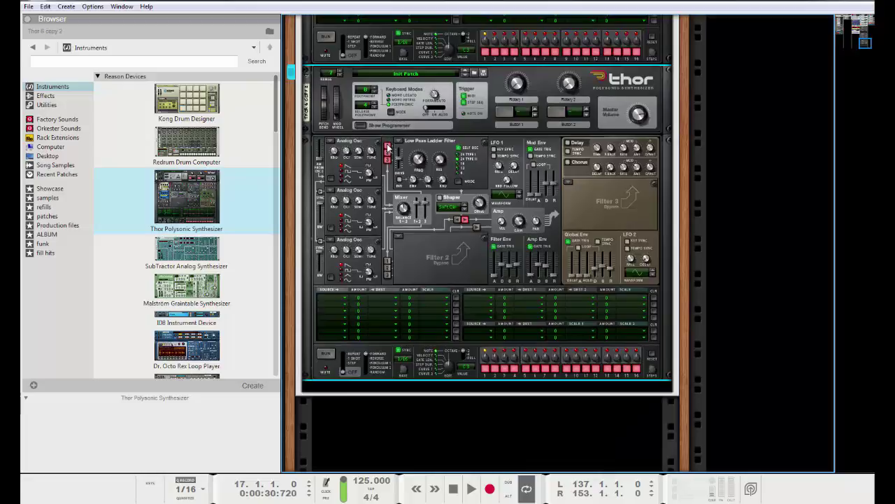
{"action": "left_click", "coordinate": [388, 149]}
{"action": "key", "text": "ctrl+d"}
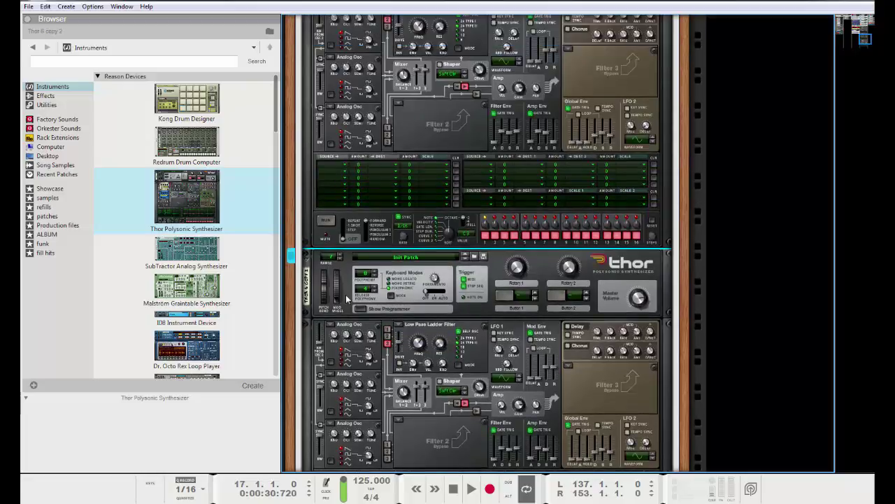
- Connect the audio outputs of both copied Thor synths to the line mixer's second and third channels on the rack's rear side
{"action": "key", "text": "Tab"}
{"action": "scroll", "coordinate": [533, 302], "scroll_direction": "up", "scroll_amount": 2}
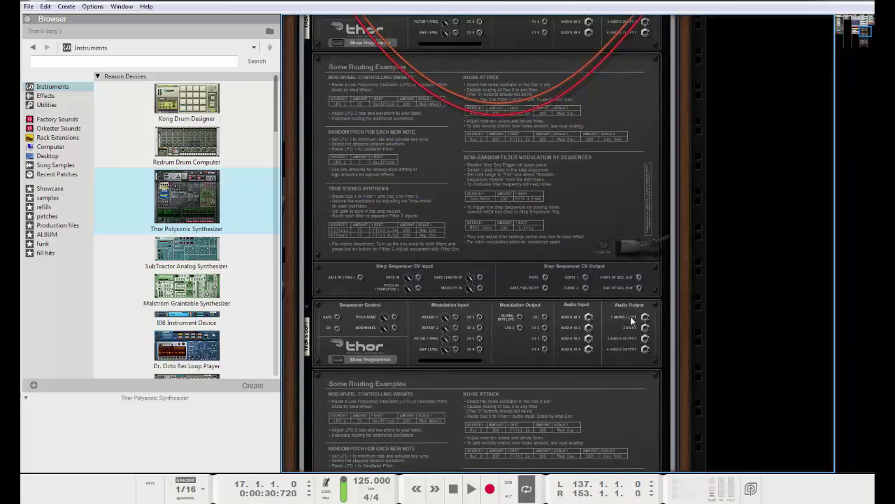
{"action": "mouse_move", "coordinate": [645, 318]}
{"action": "left_mouse_down"}
{"action": "mouse_move", "coordinate": [462, 21]}
{"action": "mouse_move", "coordinate": [382, 70]}
{"action": "mouse_move", "coordinate": [369, 85]}
{"action": "mouse_move", "coordinate": [400, 161]}
{"action": "mouse_move", "coordinate": [460, 389]}
{"action": "mouse_move", "coordinate": [494, 348]}
{"action": "mouse_move", "coordinate": [640, 299]}
{"action": "mouse_move", "coordinate": [645, 307]}
{"action": "left_mouse_up"}
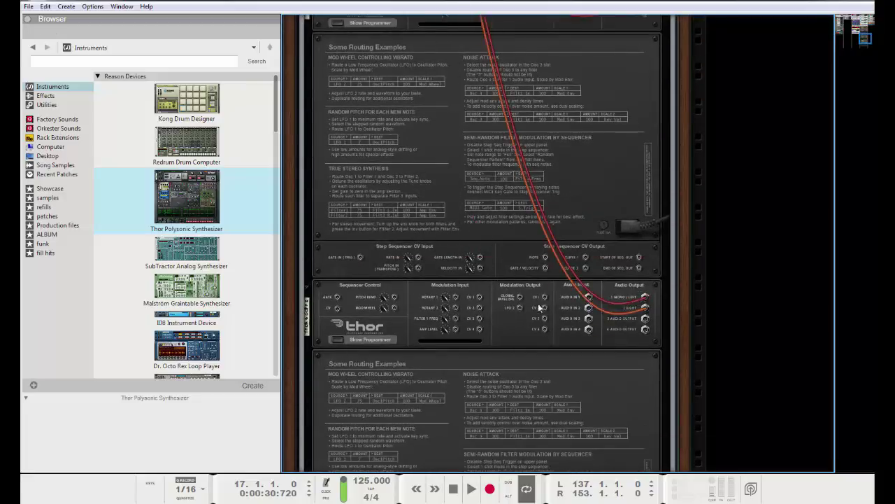
{"action": "key", "text": "Tab"}
- Hide the programmers of all three Thor synths in the new Combinator
{"action": "scroll", "coordinate": [473, 271], "scroll_direction": "up", "scroll_amount": 10}
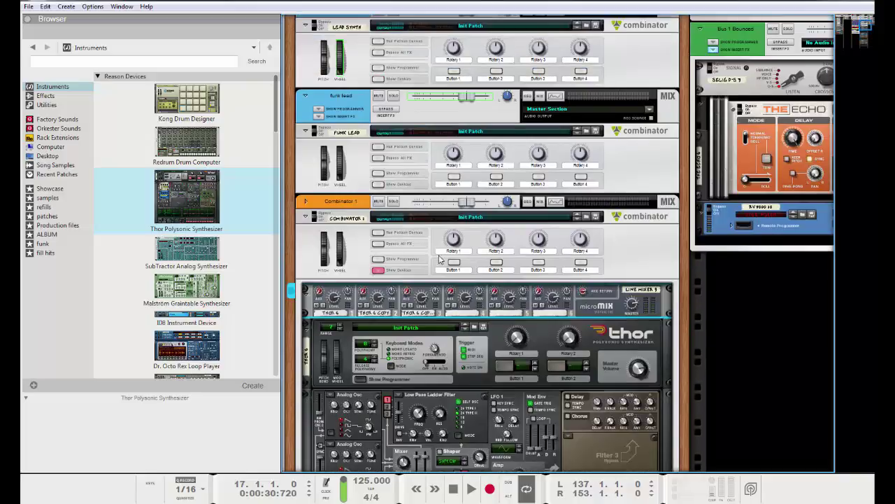
{"action": "scroll", "coordinate": [440, 241], "scroll_direction": "down", "scroll_amount": 3}
{"action": "left_click", "coordinate": [362, 230]}
{"action": "key", "text": "ctrl+d"}
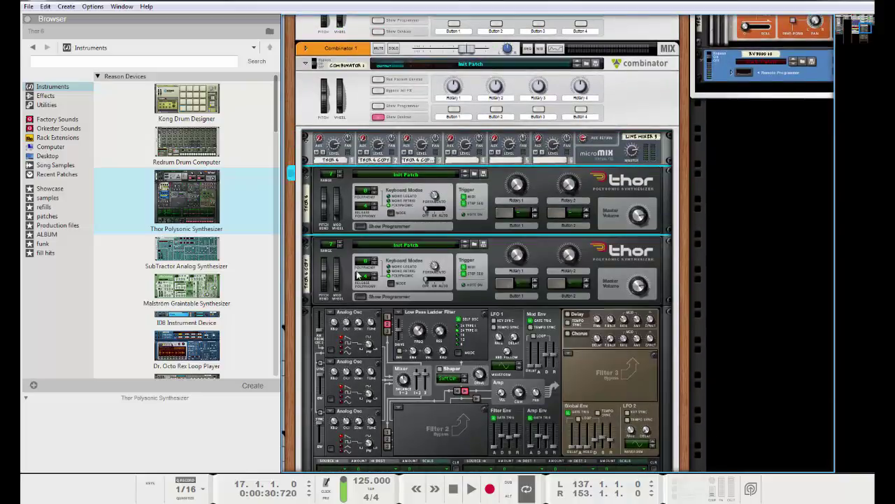
{"action": "left_click", "coordinate": [359, 296]}
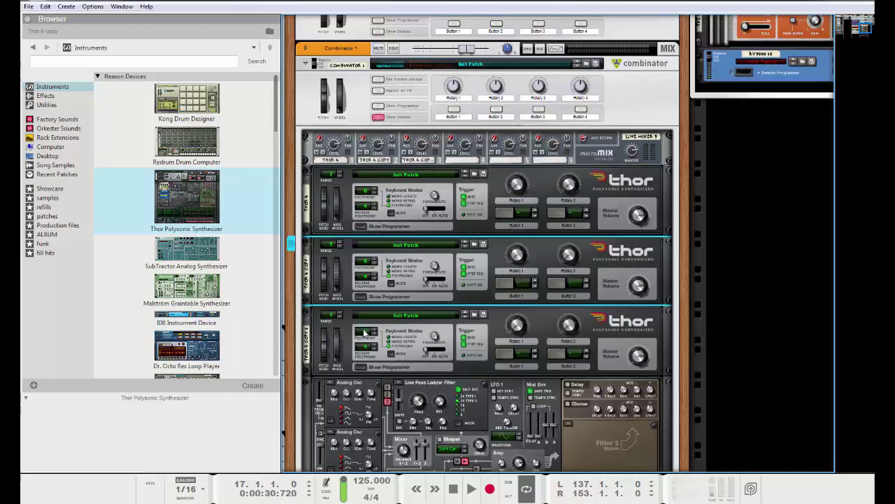
{"action": "left_click", "coordinate": [362, 367]}
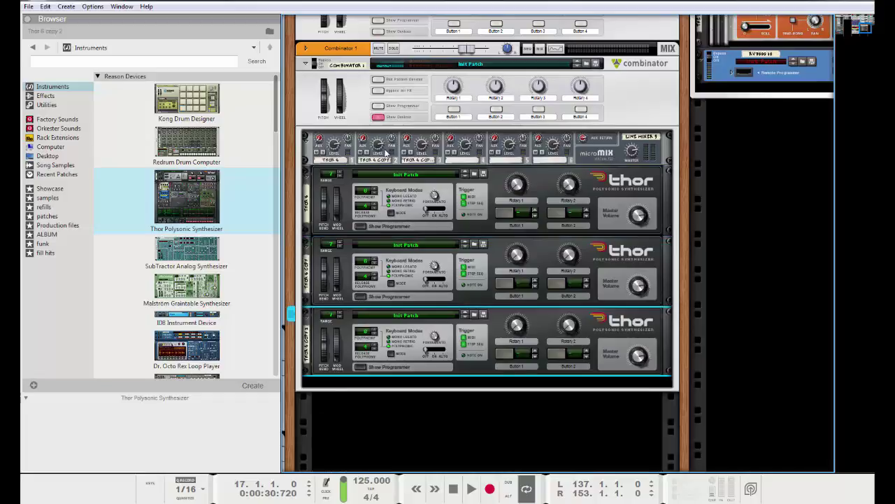
- Show the first Thor's programmer and examine its oscillator routing alongside the line mixer's channel pan controls
{"action": "mouse_move", "coordinate": [386, 153]}
{"action": "left_click", "coordinate": [361, 226]}
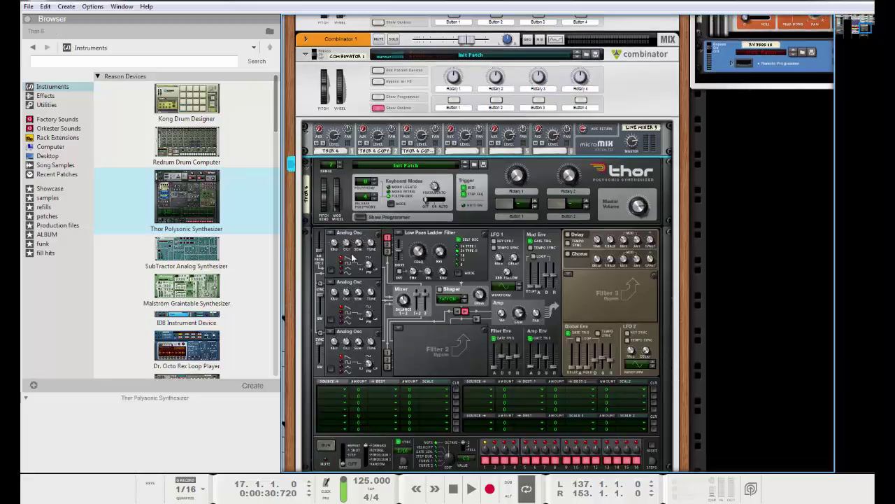
{"action": "mouse_move", "coordinate": [351, 248]}
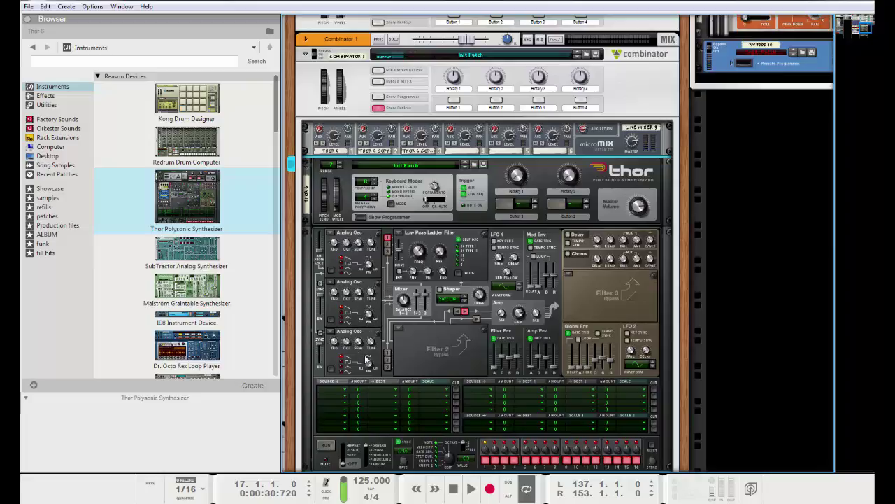
{"action": "left_click", "coordinate": [348, 131]}
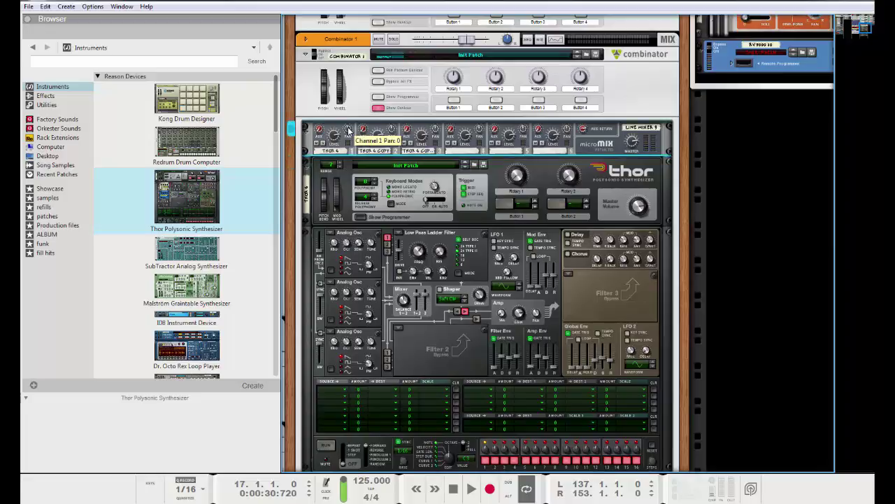
{"action": "left_click", "coordinate": [423, 338]}
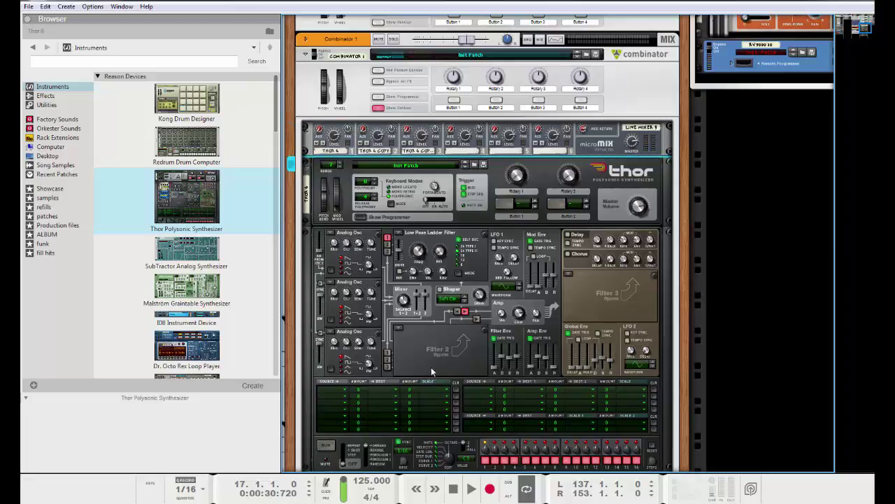
{"action": "left_click", "coordinate": [348, 131]}
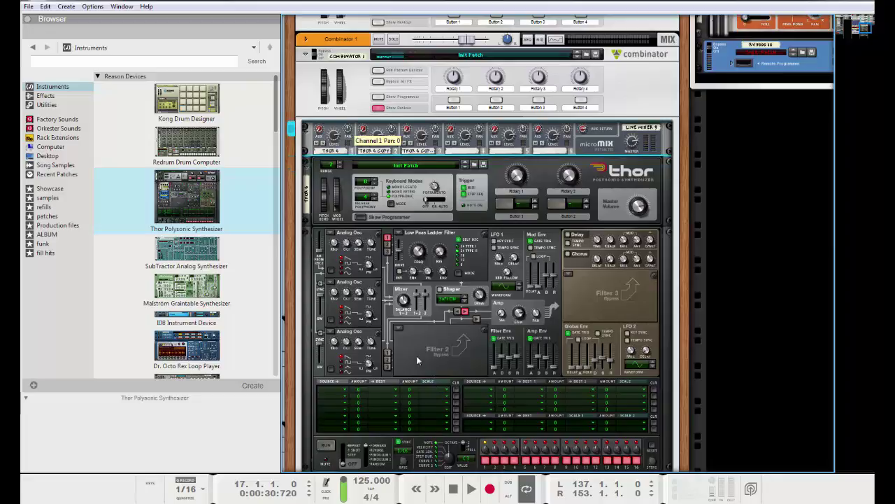
{"action": "scroll", "coordinate": [426, 333], "scroll_direction": "down", "scroll_amount": 3}
{"action": "scroll", "coordinate": [428, 338], "scroll_direction": "up", "scroll_amount": 3}
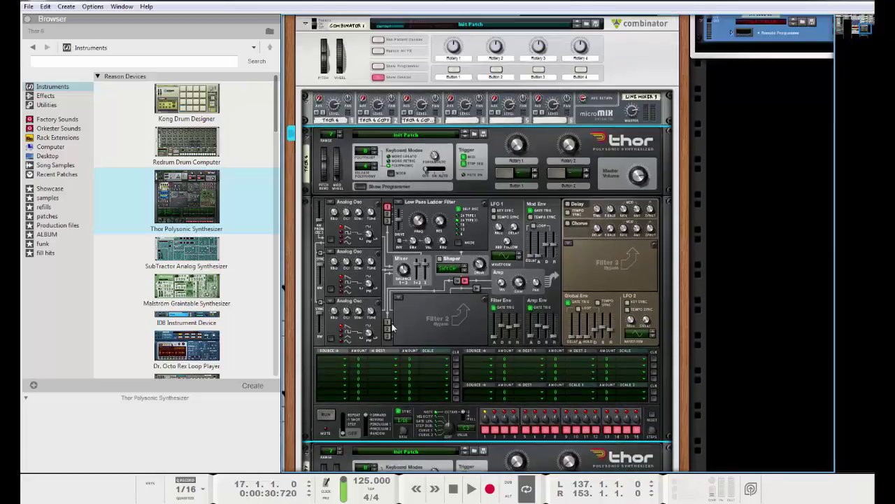
{"action": "scroll", "coordinate": [451, 320], "scroll_direction": "down", "scroll_amount": 3}
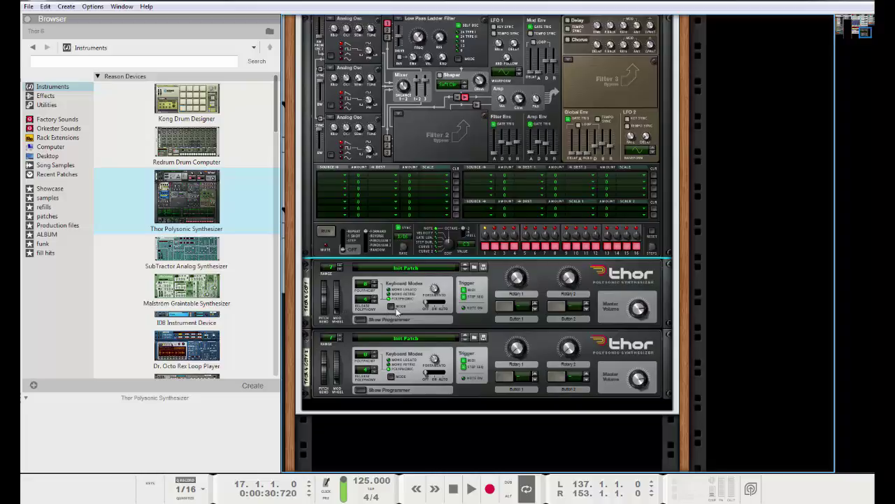
{"action": "scroll", "coordinate": [438, 133], "scroll_direction": "up", "scroll_amount": 5}
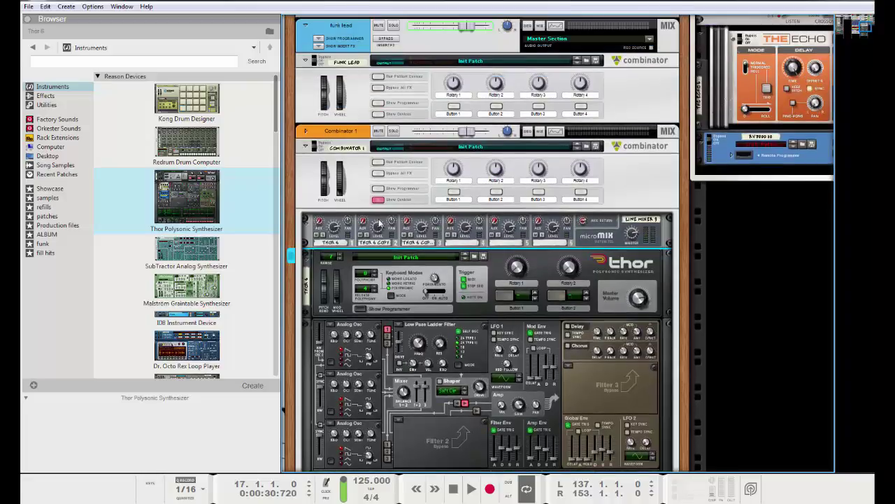
{"action": "left_click_drag", "start_coordinate": [396, 223], "coordinate": [437, 210]}
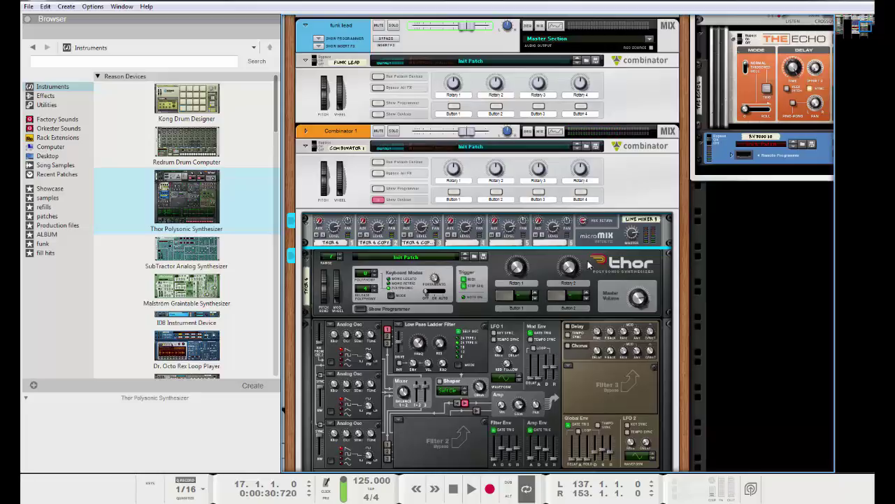
{"action": "scroll", "coordinate": [593, 266], "scroll_direction": "down", "scroll_amount": 3}
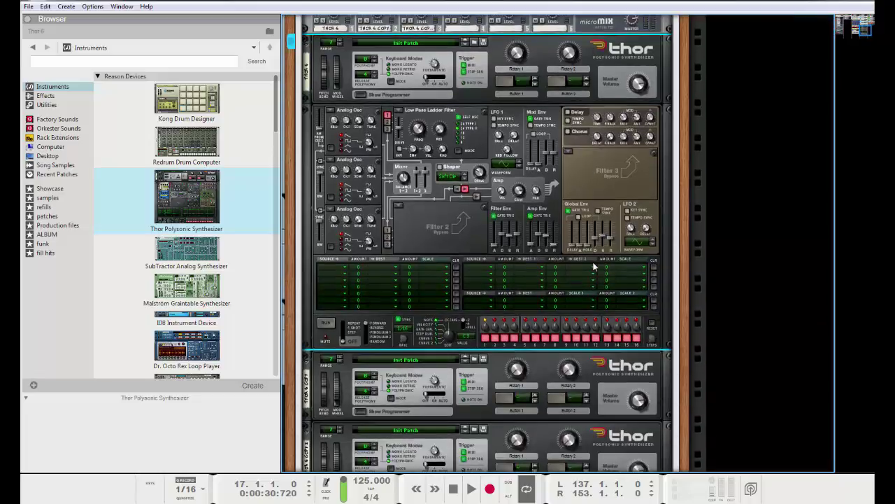
{"action": "scroll", "coordinate": [593, 266], "scroll_direction": "up", "scroll_amount": 3}
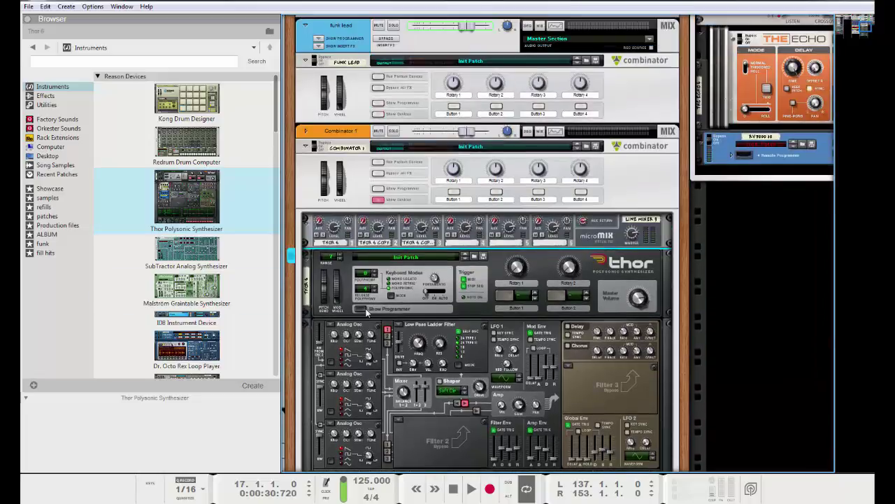
- Hide the first Thor's programmer and show the second Thor's programmer
{"action": "left_click", "coordinate": [364, 310]}
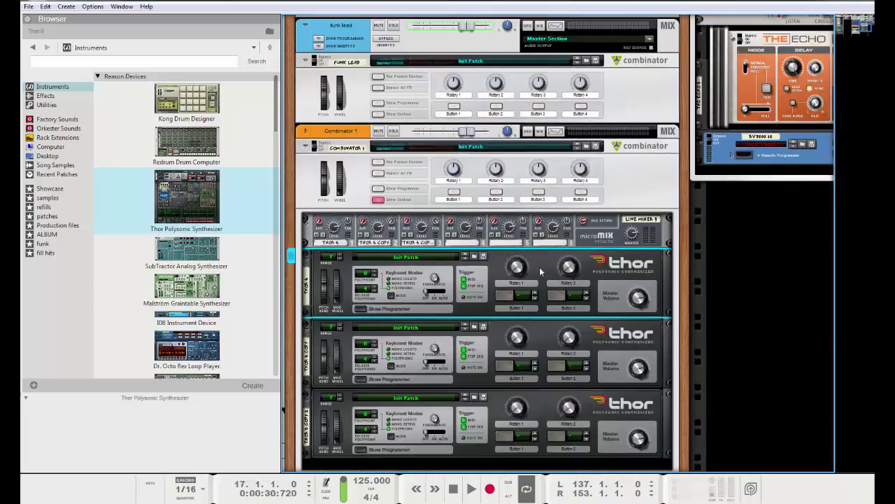
{"action": "scroll", "coordinate": [538, 272], "scroll_direction": "down", "scroll_amount": 1}
{"action": "scroll", "coordinate": [539, 273], "scroll_direction": "down", "scroll_amount": 1}
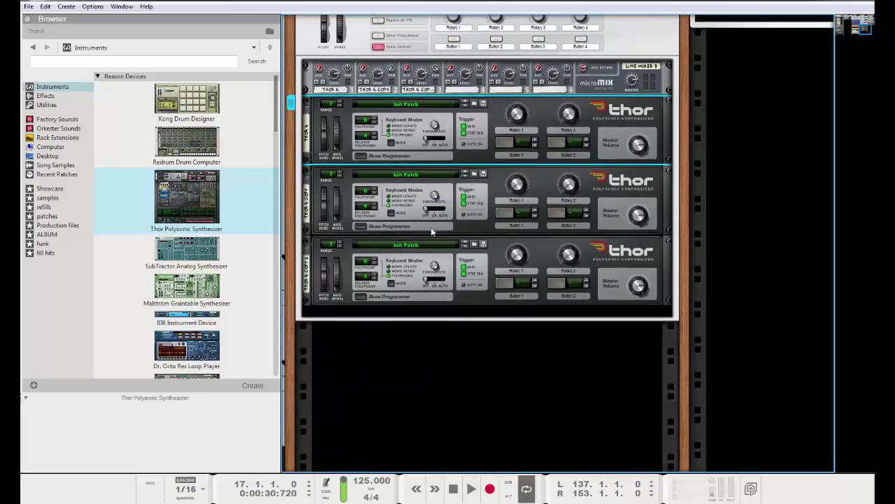
{"action": "left_click", "coordinate": [359, 220]}
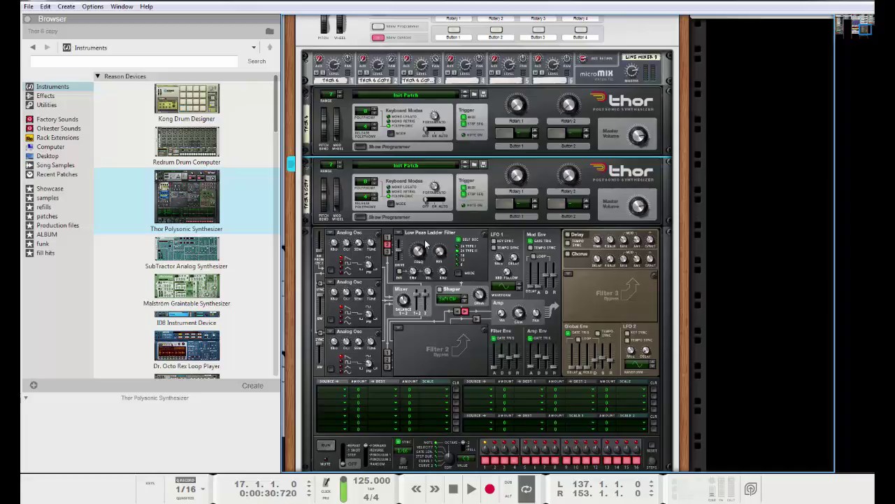
- Show the devices inside the supersaw Combinator
{"action": "scroll", "coordinate": [425, 243], "scroll_direction": "up", "scroll_amount": 15}
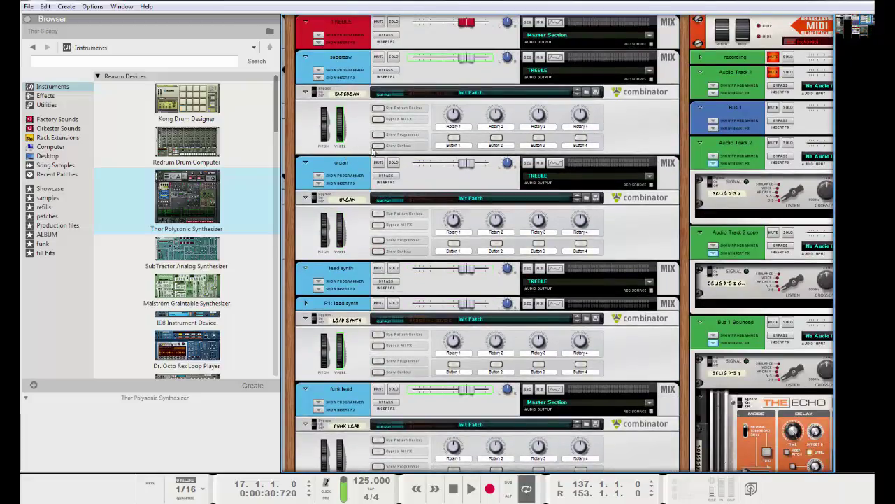
{"action": "left_click", "coordinate": [373, 151]}
{"action": "left_click", "coordinate": [378, 146]}
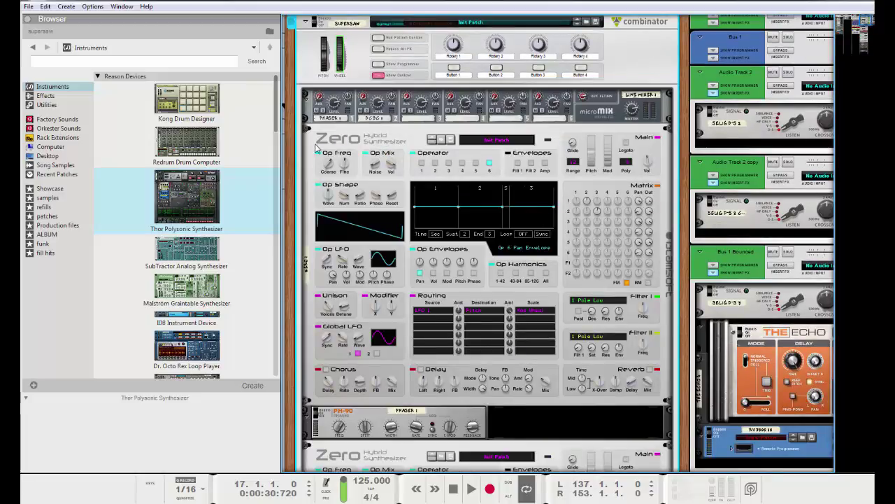
- Examine the fine tuning and pan envelopes of operators 1 through 6 in the supersaw's first Zero synthesizer
{"action": "left_click", "coordinate": [422, 165]}
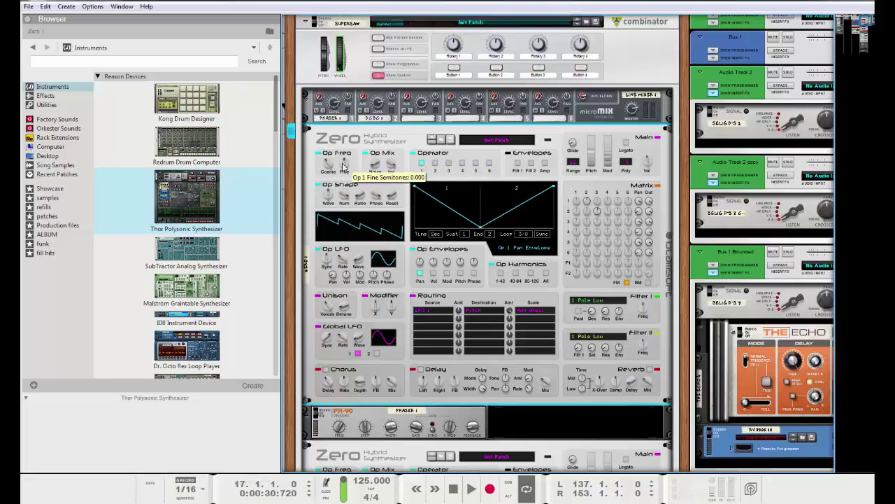
{"action": "left_click", "coordinate": [435, 165]}
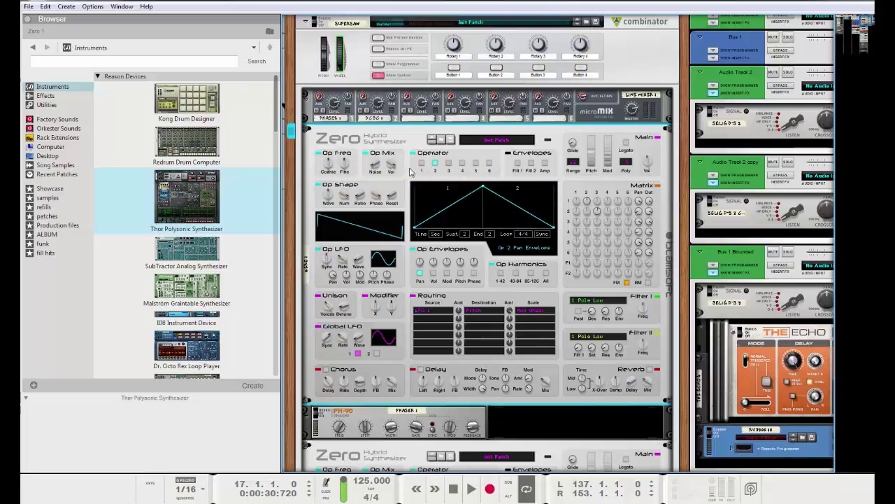
{"action": "left_click", "coordinate": [448, 164]}
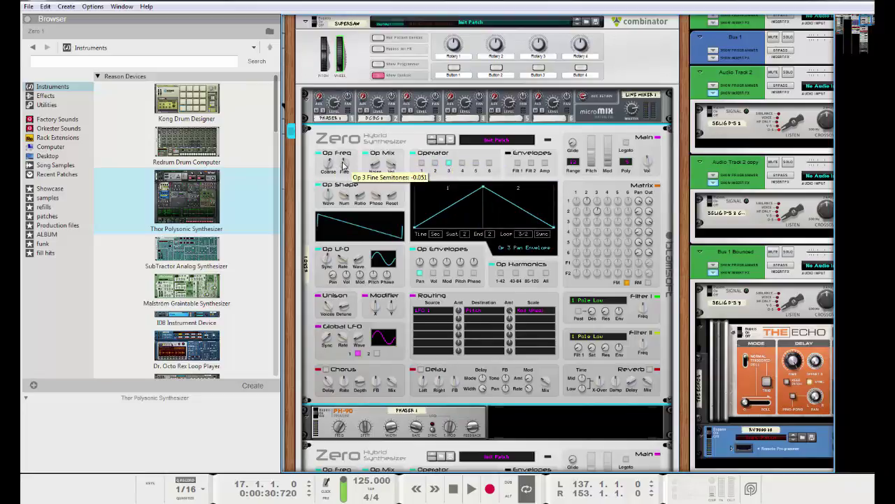
{"action": "left_click", "coordinate": [462, 163]}
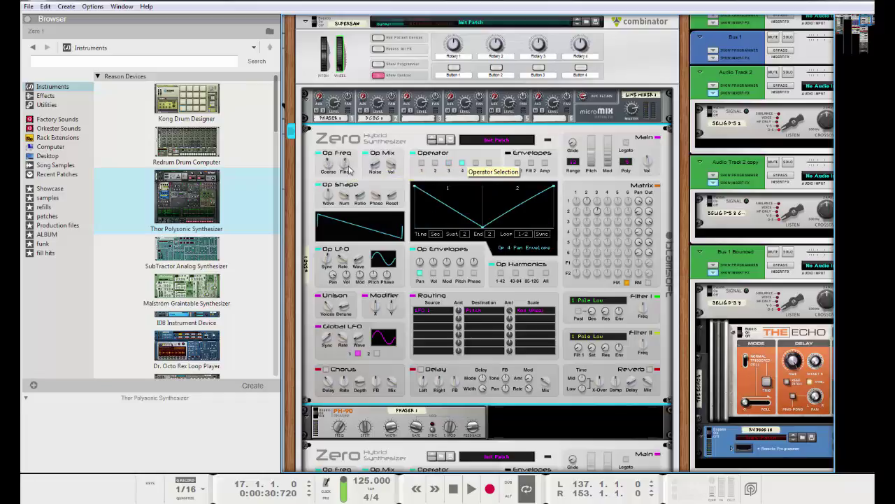
{"action": "left_click", "coordinate": [476, 163]}
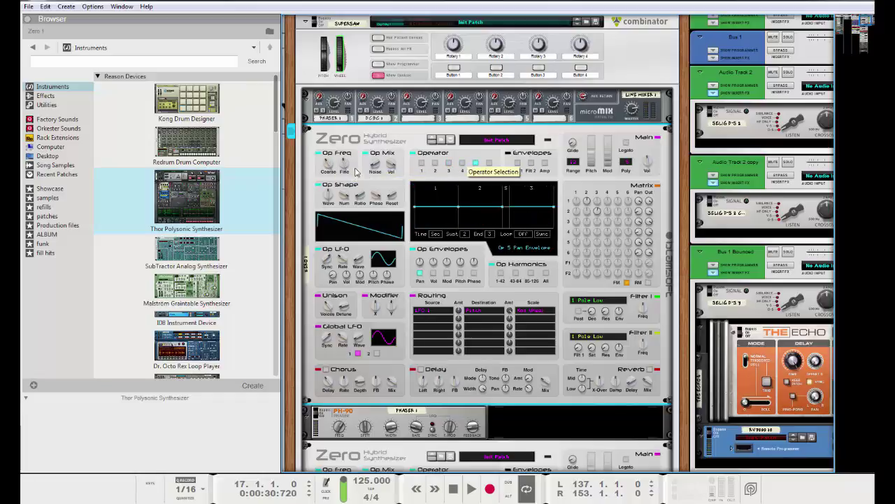
{"action": "left_click", "coordinate": [490, 163]}
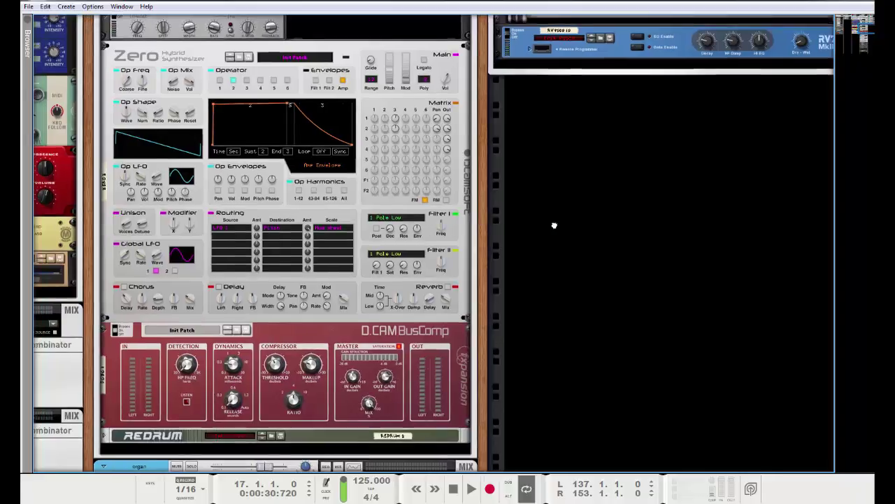
{"action": "scroll", "coordinate": [553, 223], "scroll_direction": "up", "scroll_amount": 3}
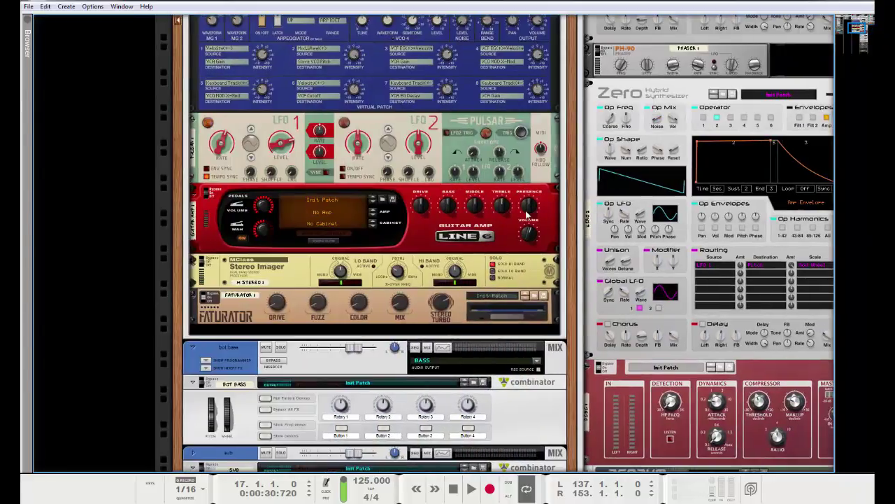
{"action": "mouse_move", "coordinate": [528, 215]}
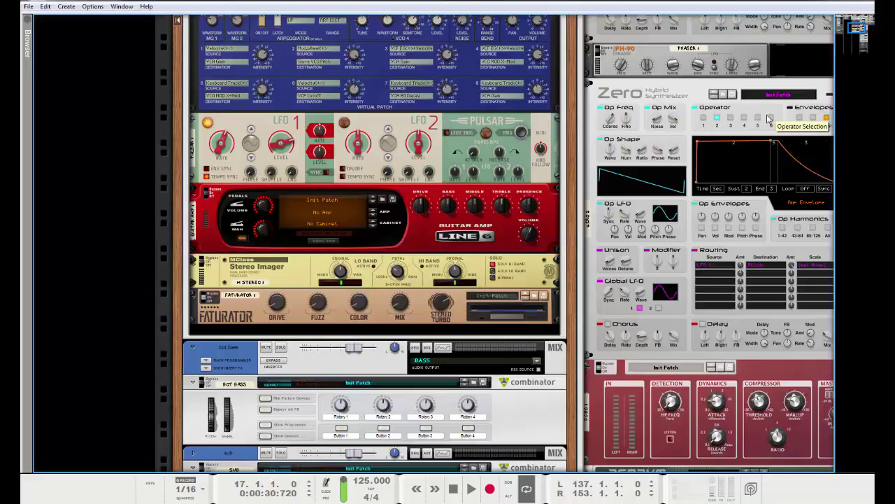
{"action": "scroll", "coordinate": [576, 111], "scroll_direction": "right", "scroll_amount": 5}
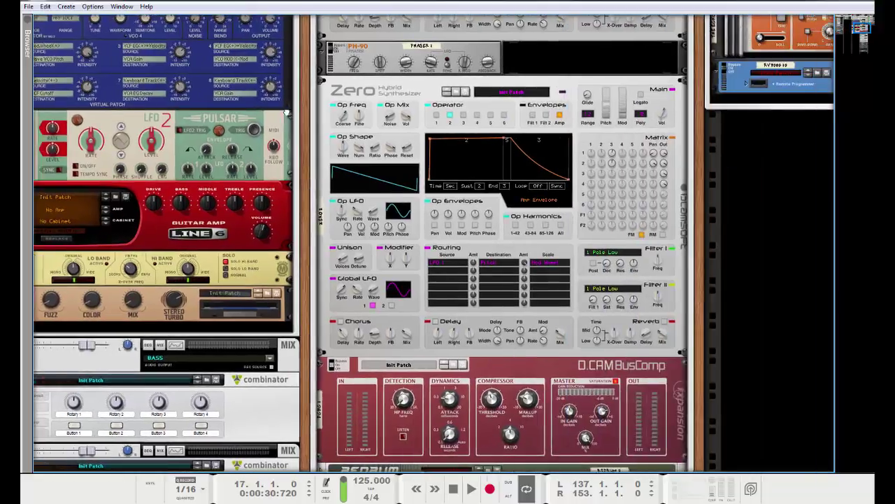